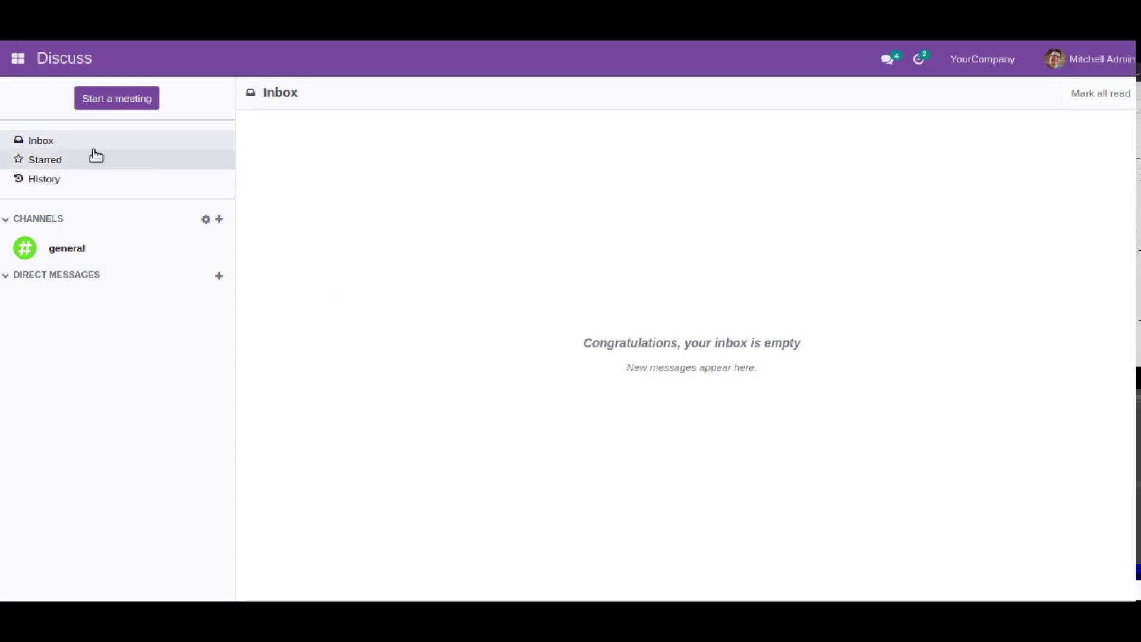
Step: Open the module information of the installed Invoicing app from the Apps list
left_click(17, 59)
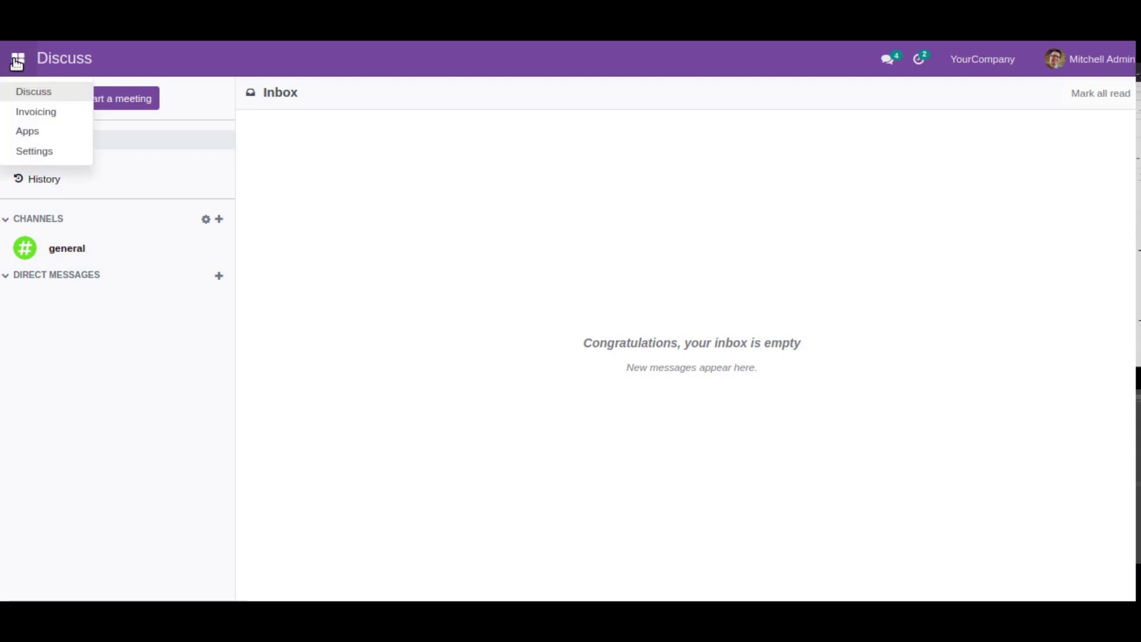
left_click(55, 139)
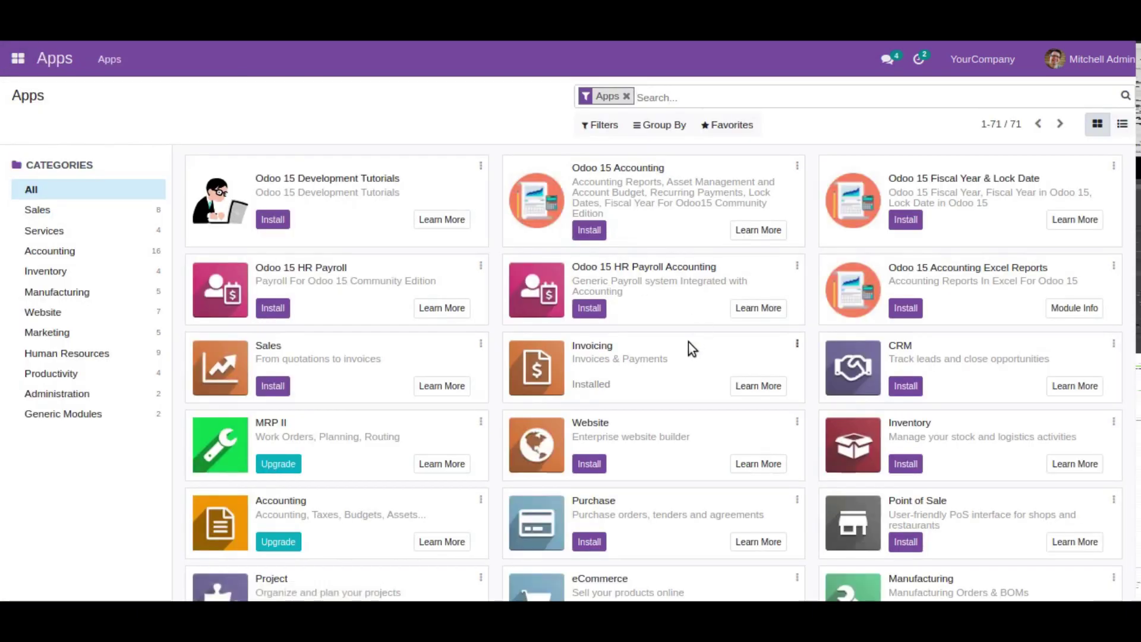
scroll(677, 342, "down", 2)
scroll(665, 338, "down", 1)
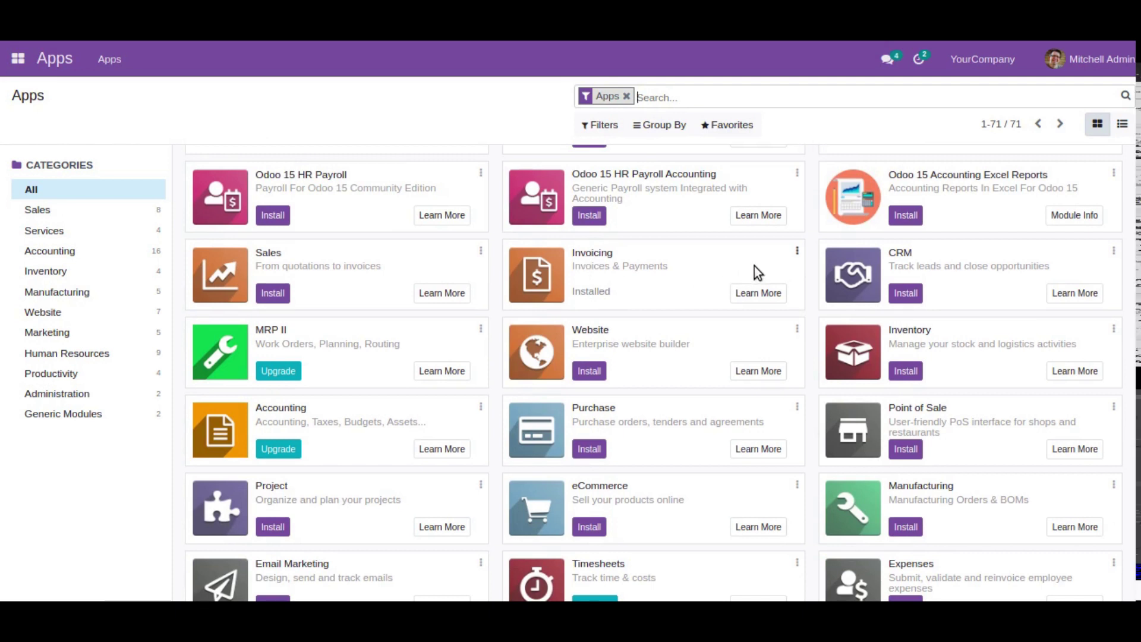
left_click(795, 256)
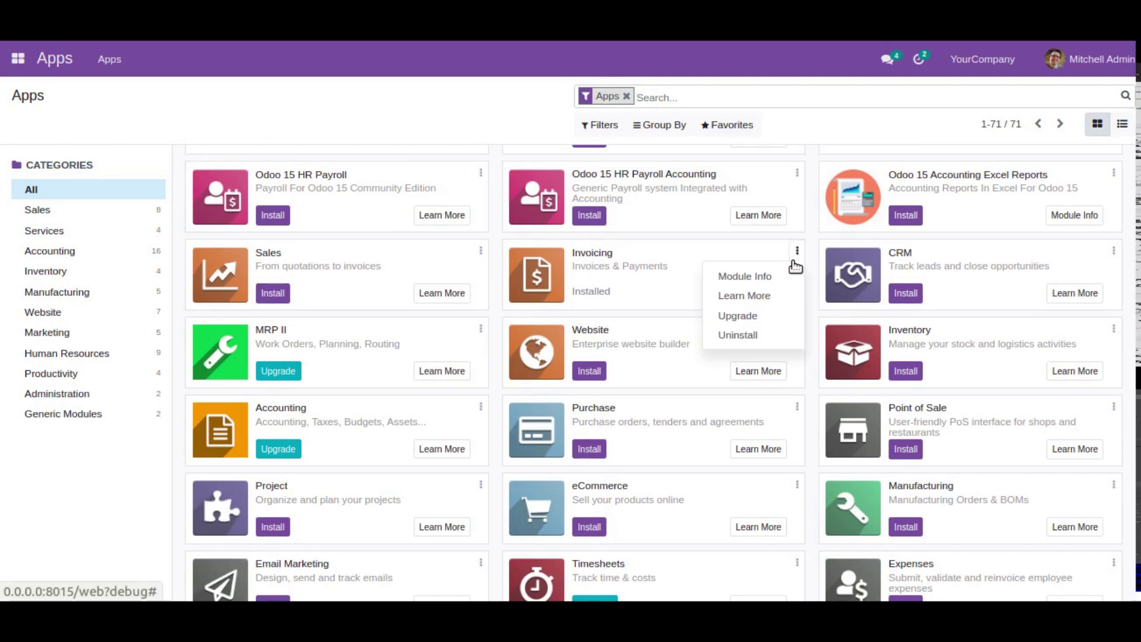
left_click(743, 281)
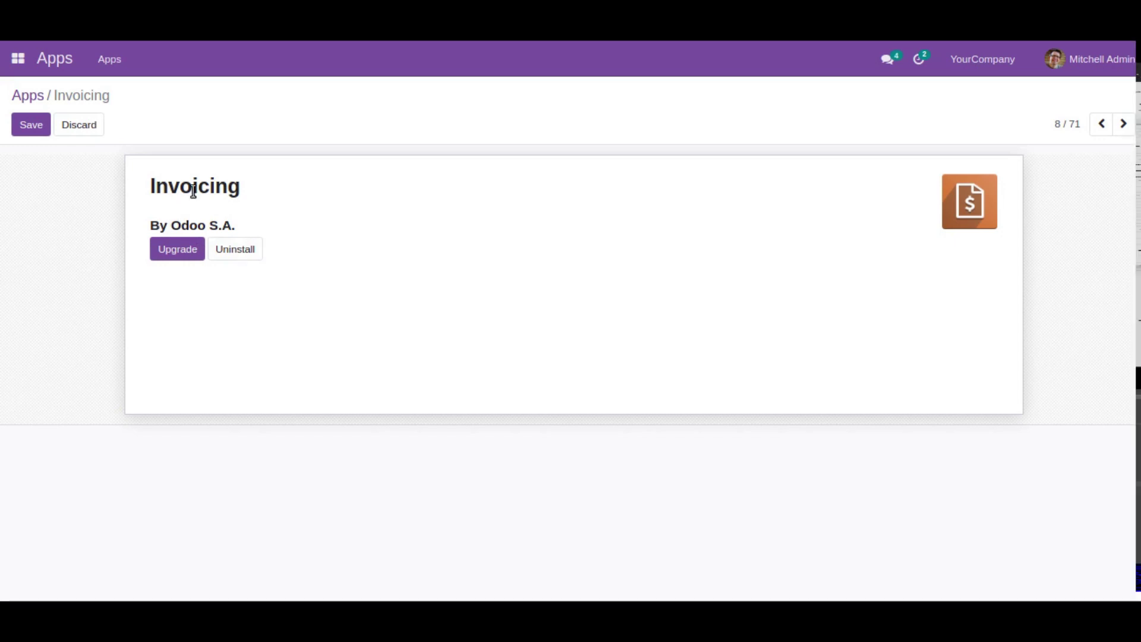
Step: Open the Invoicing app and examine the entries available under Customers, Vendors, Reporting and Configuration
left_click(18, 58)
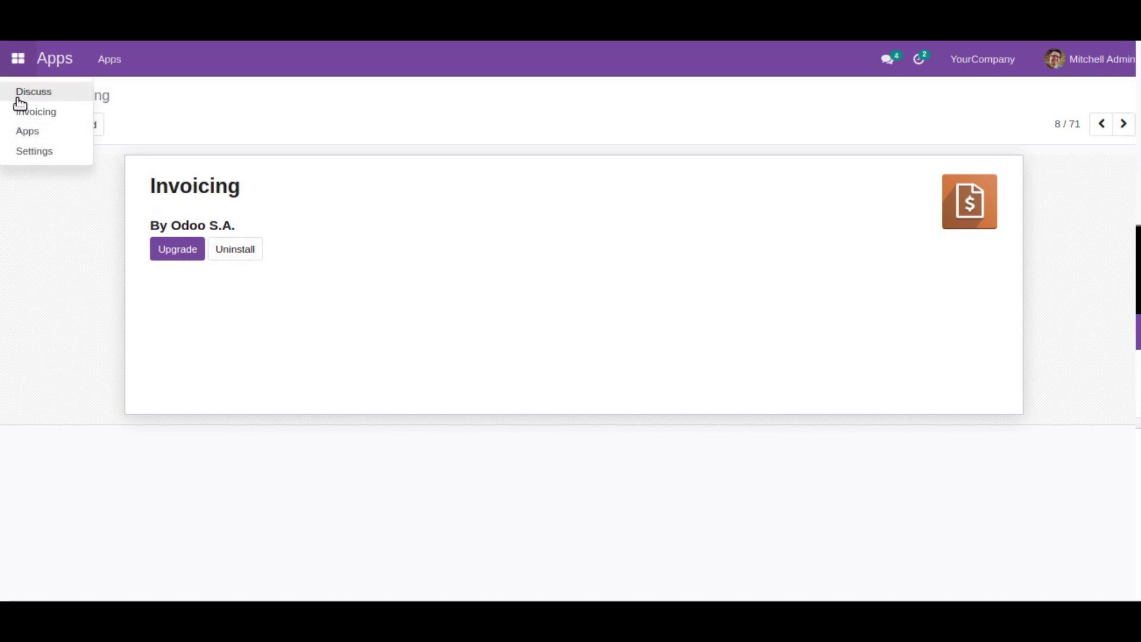
left_click(22, 112)
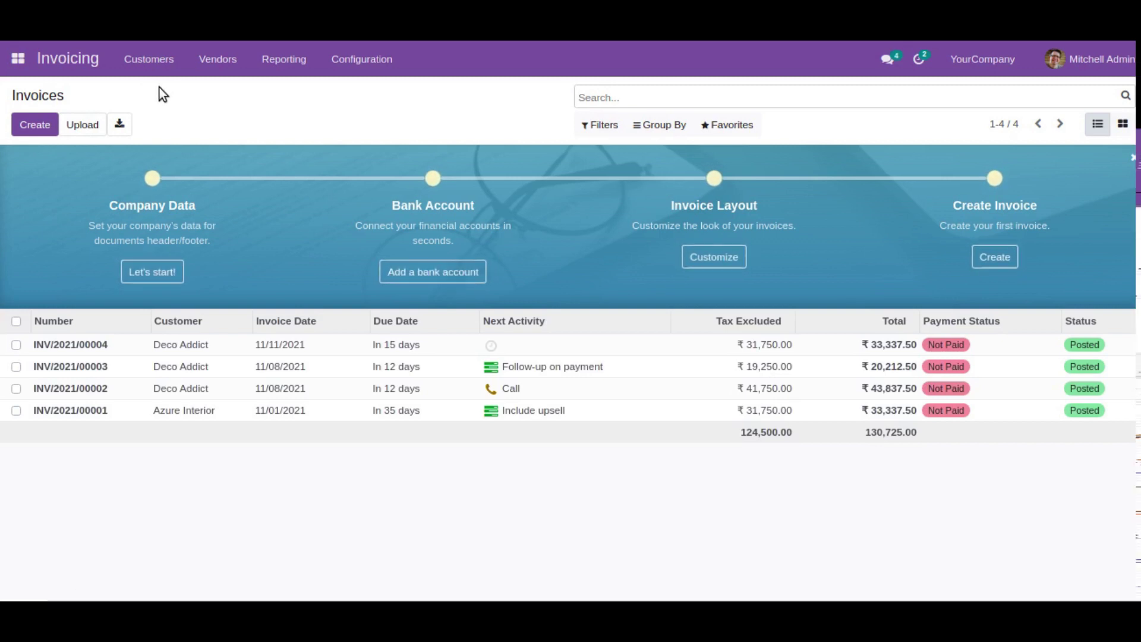
left_click(133, 71)
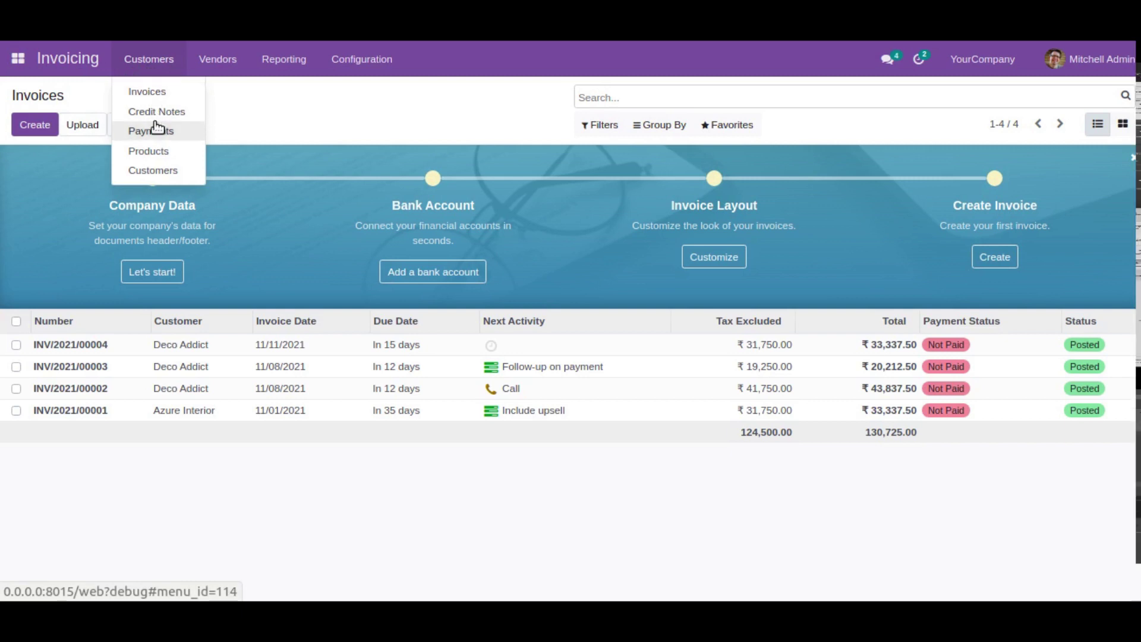
mouse_move(215, 75)
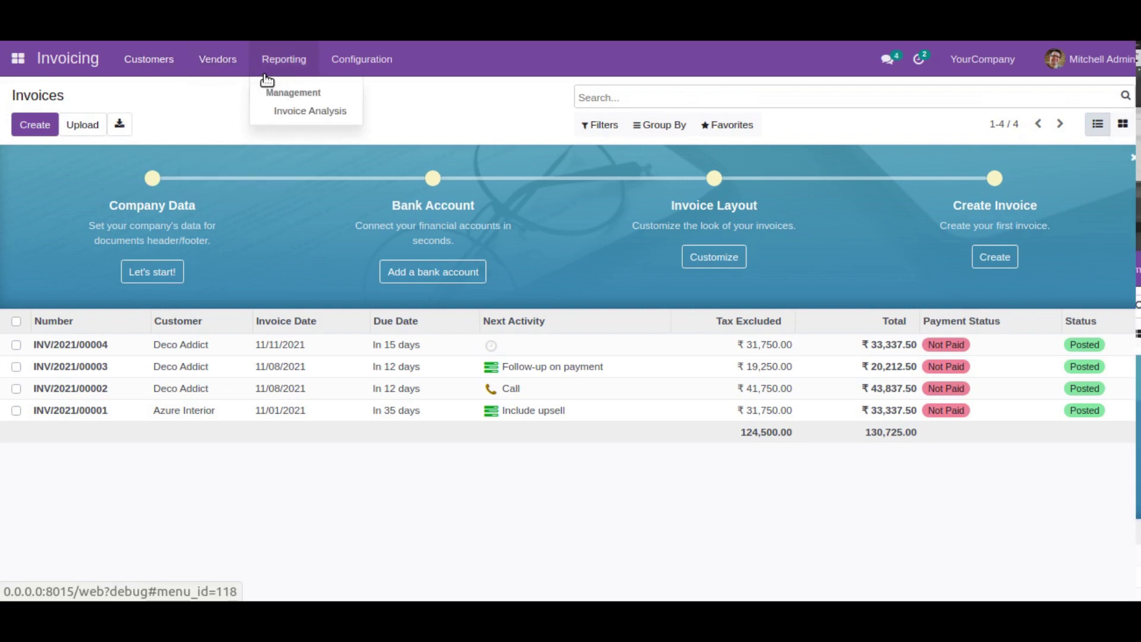
left_click(265, 80)
left_click(331, 65)
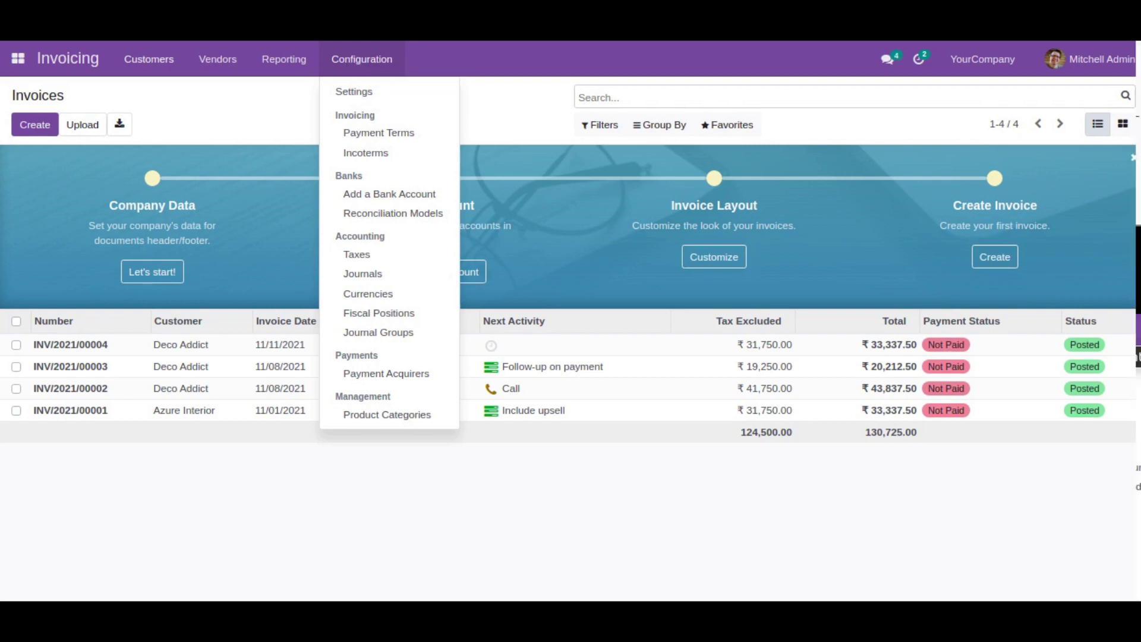
mouse_move(284, 62)
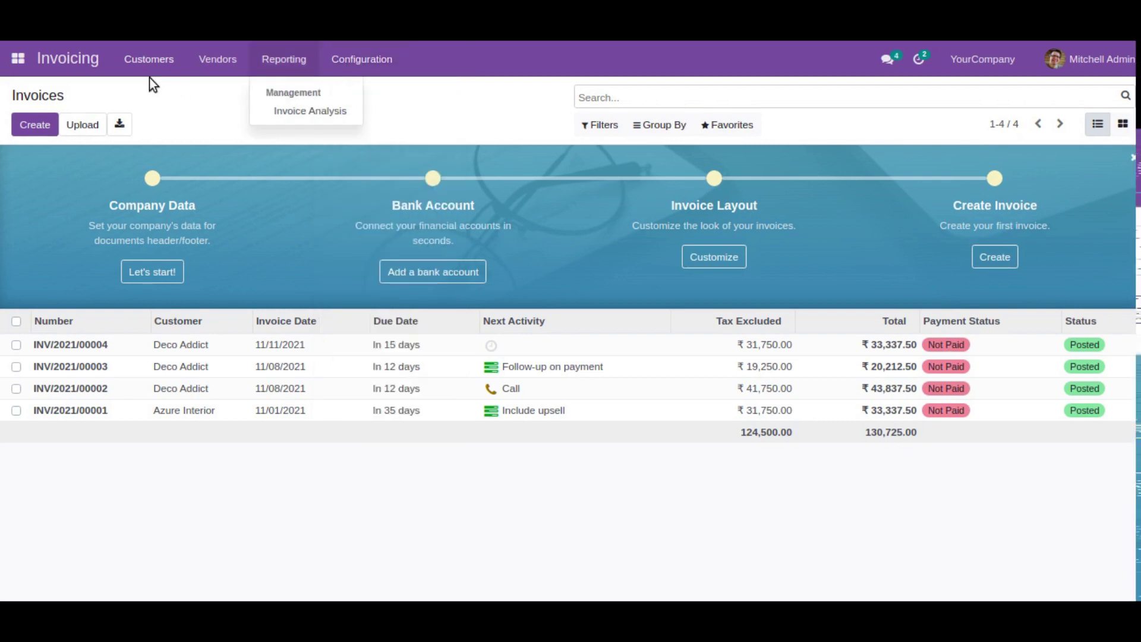
mouse_move(214, 76)
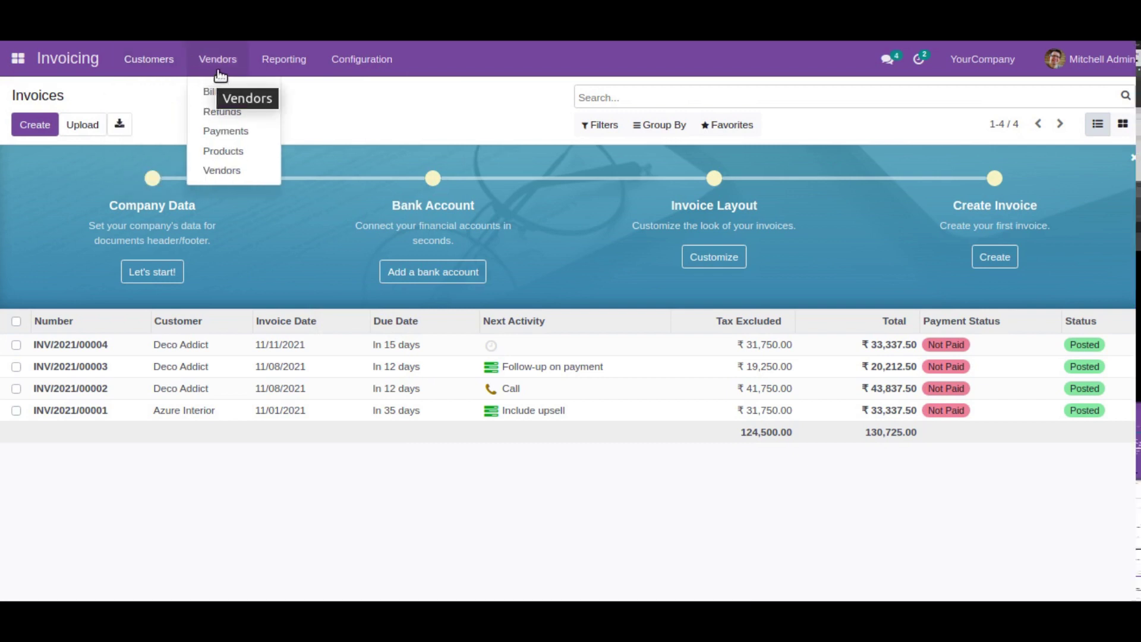
mouse_move(293, 89)
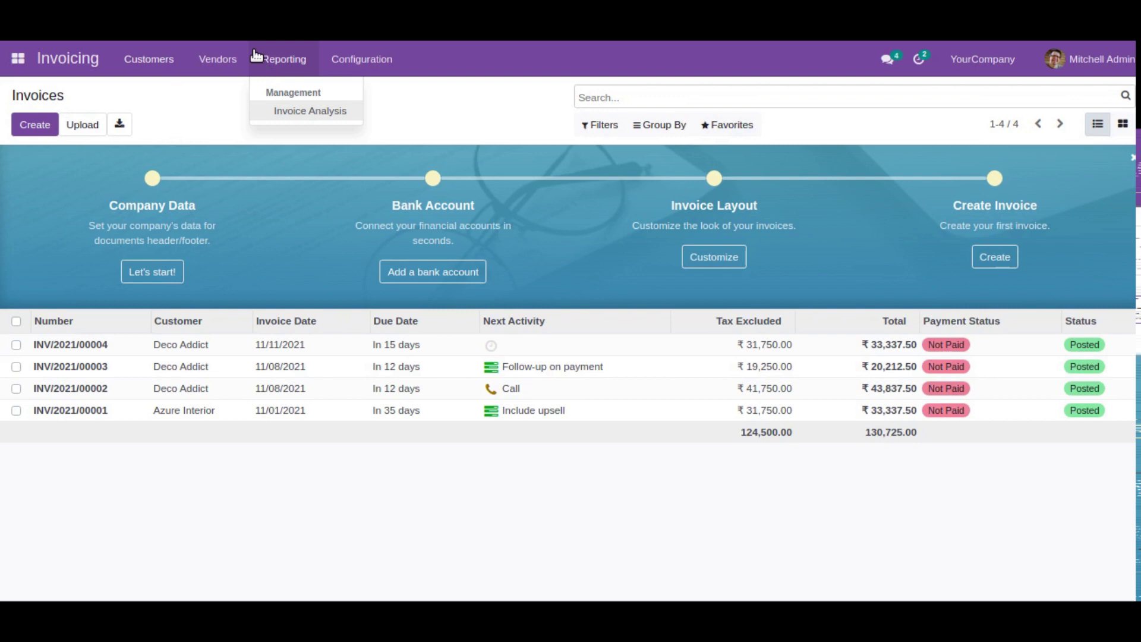
Step: Duplicate the Invoicing browser tab and activate the developer mode from the general settings in the copy
right_click(214, 40)
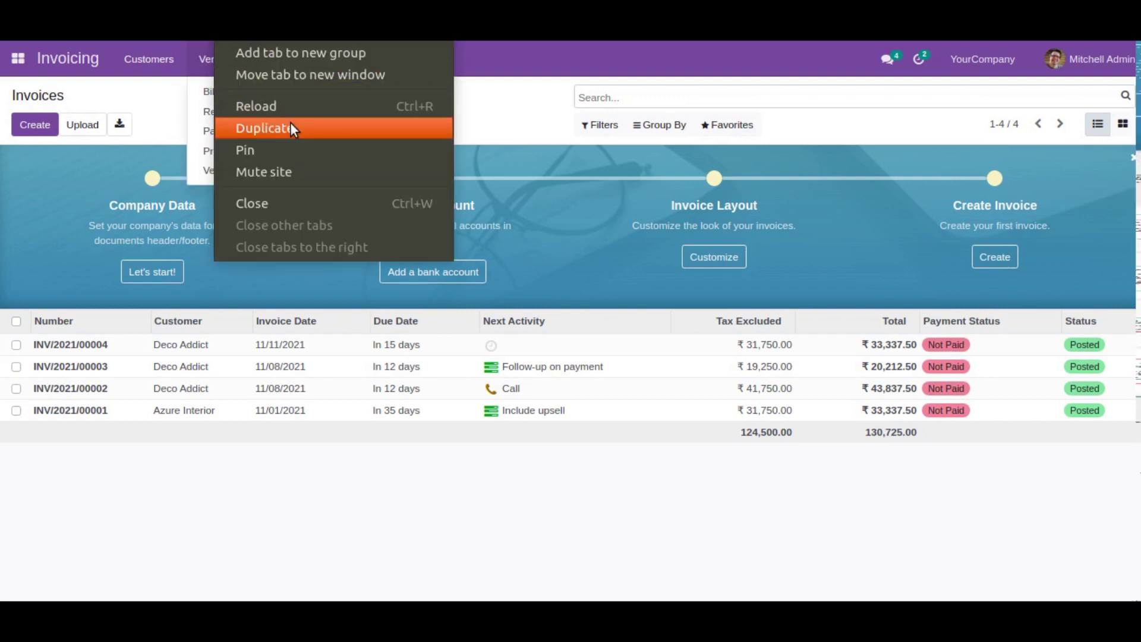
left_click(290, 128)
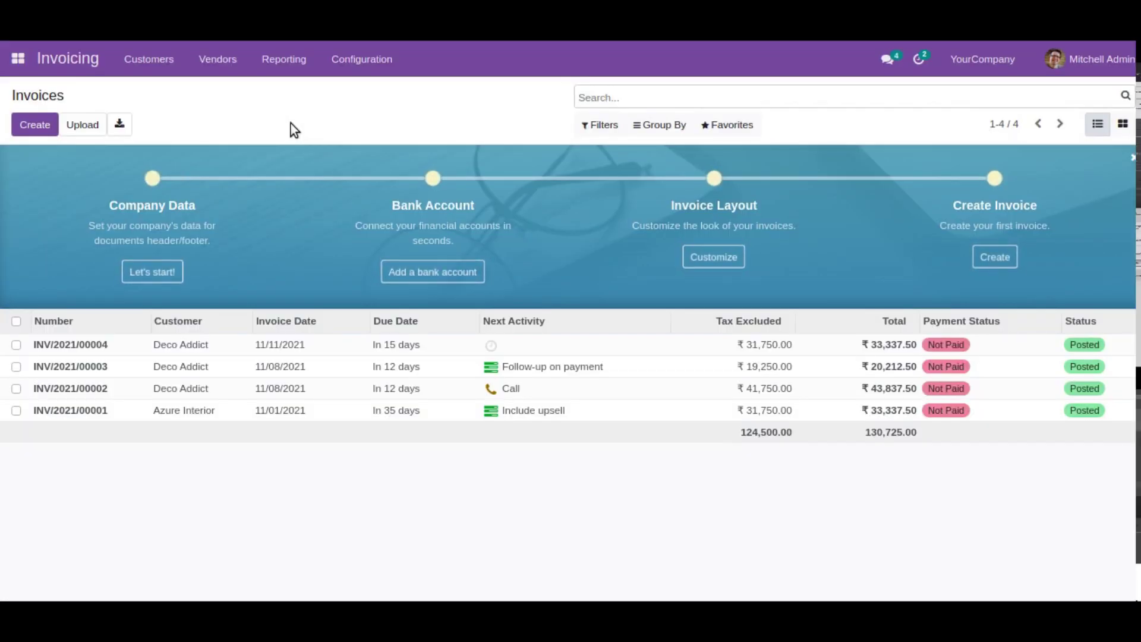
left_click(18, 58)
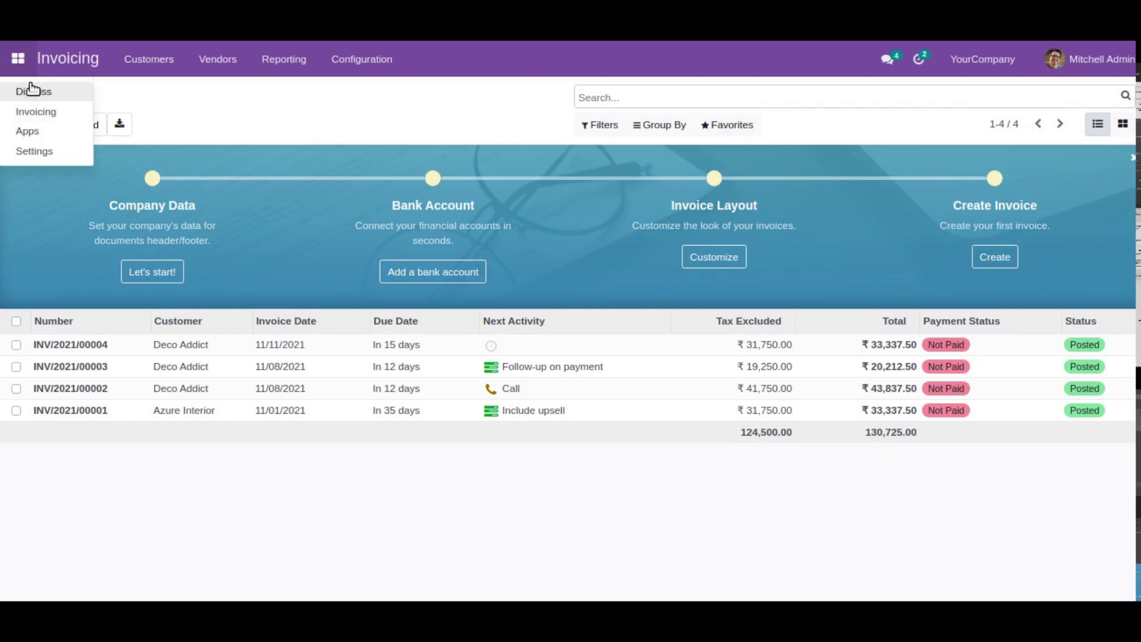
left_click(42, 156)
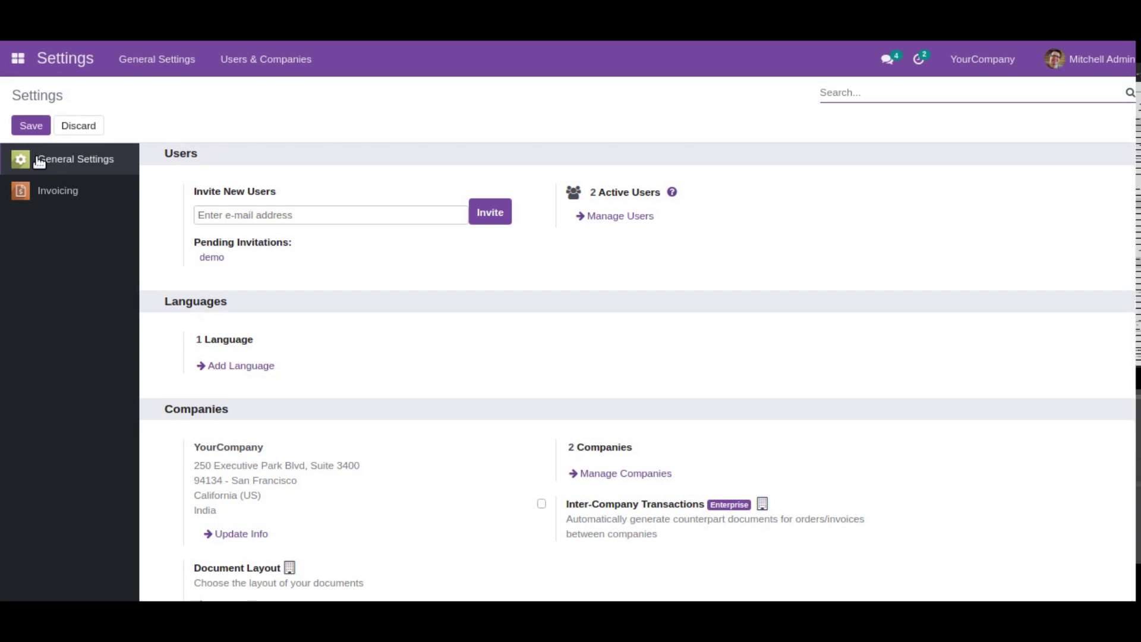
left_click(284, 60)
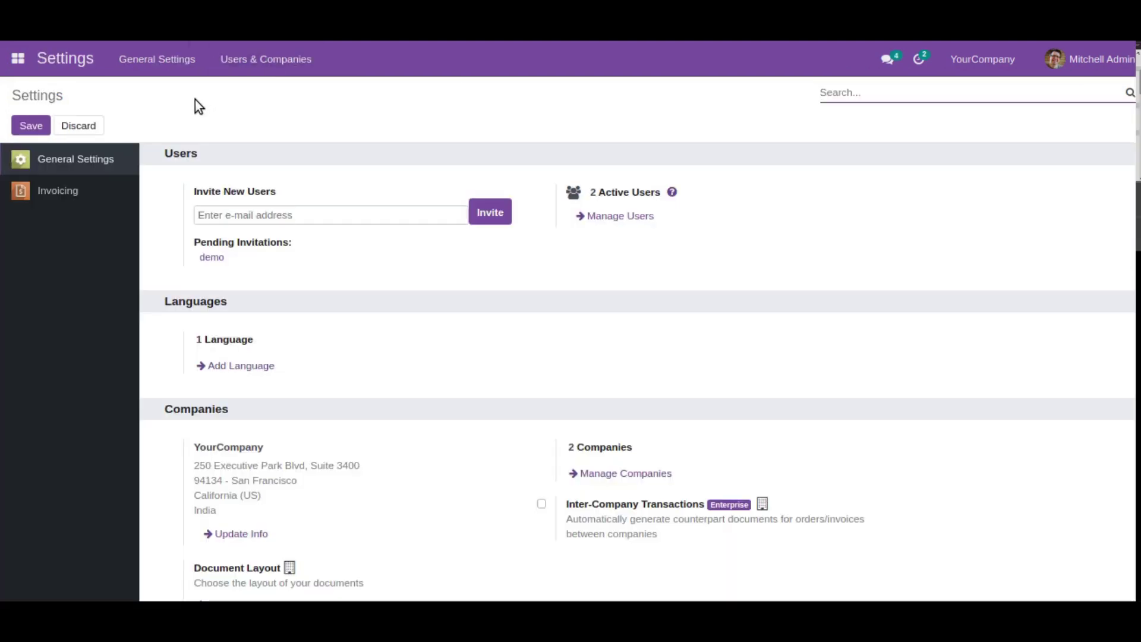
scroll(1053, 224, "down", 15)
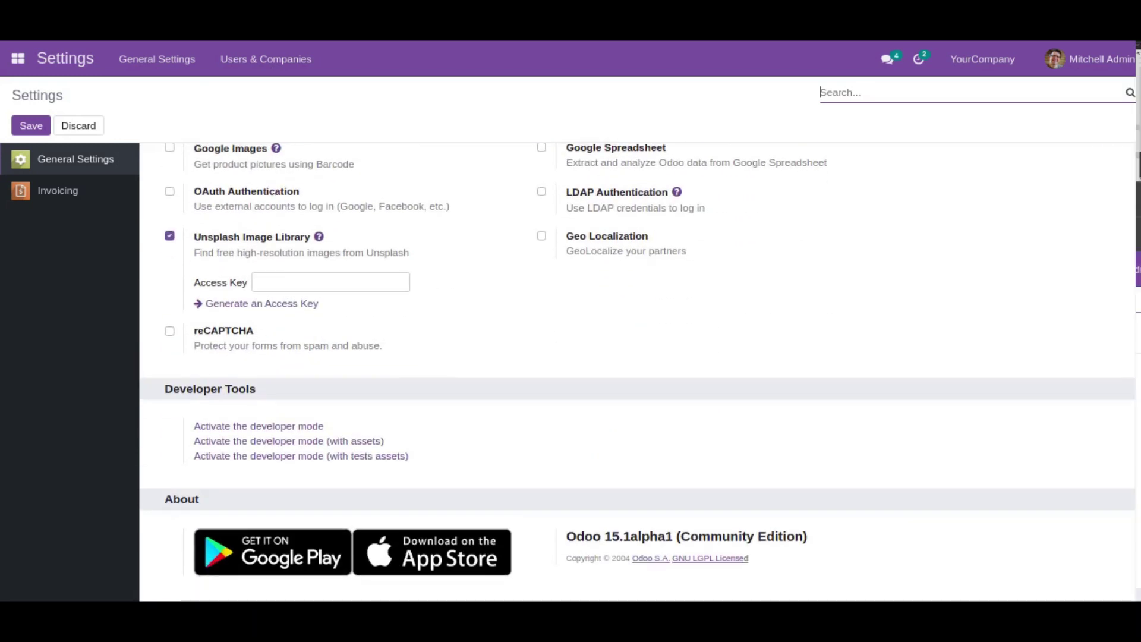
left_click(217, 435)
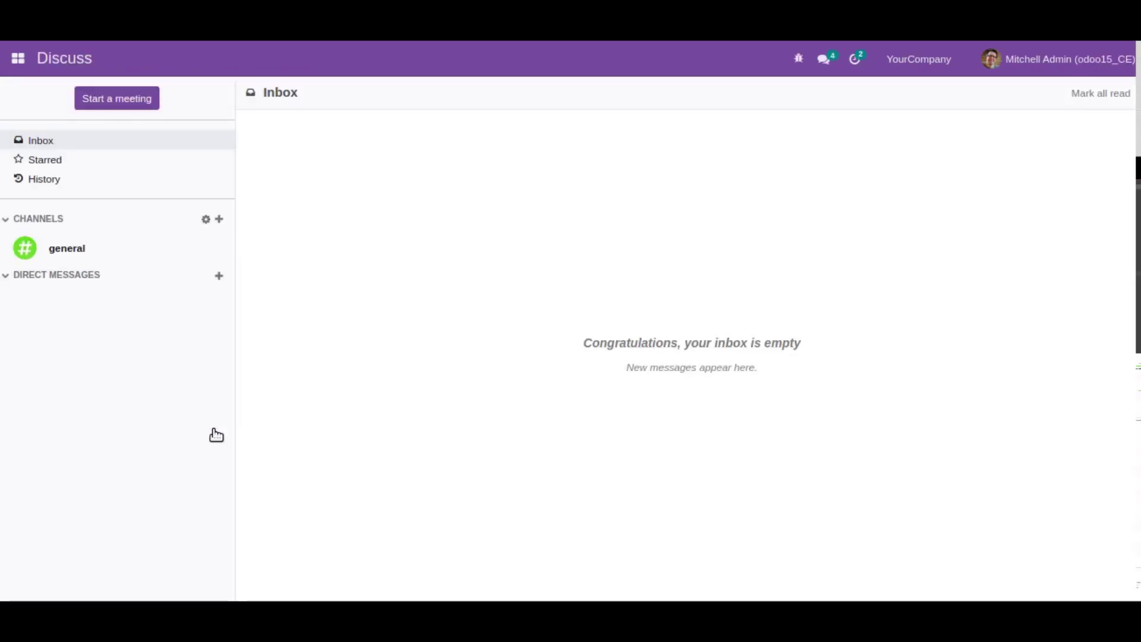
Step: Open the admin user's record for editing from the Users list in Settings
left_click(18, 58)
left_click(53, 151)
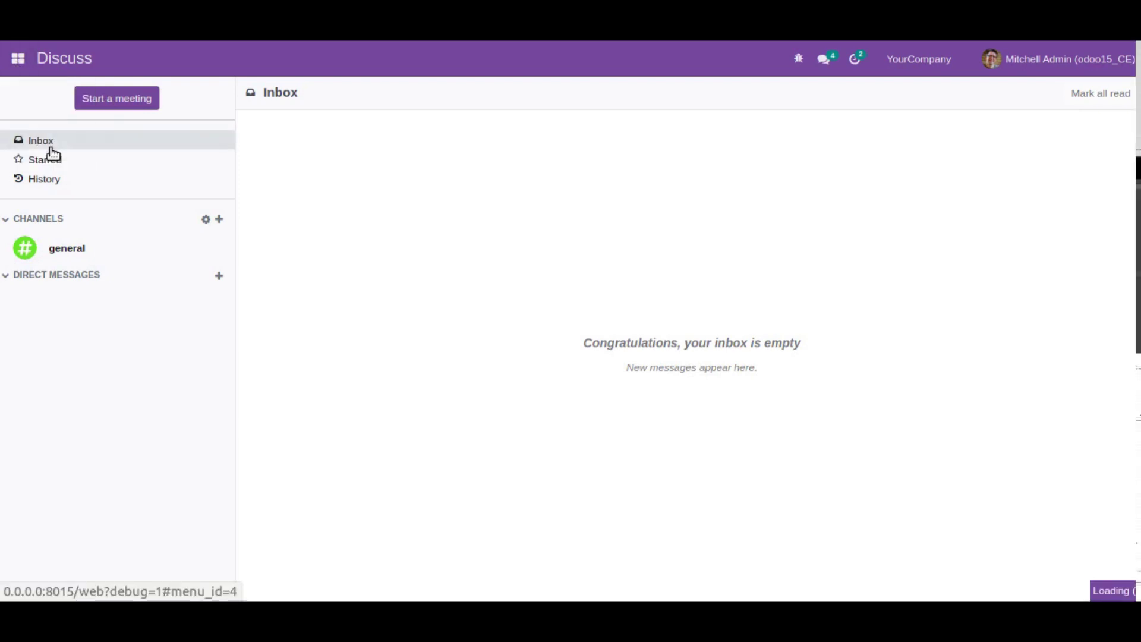
left_click(265, 59)
left_click(265, 97)
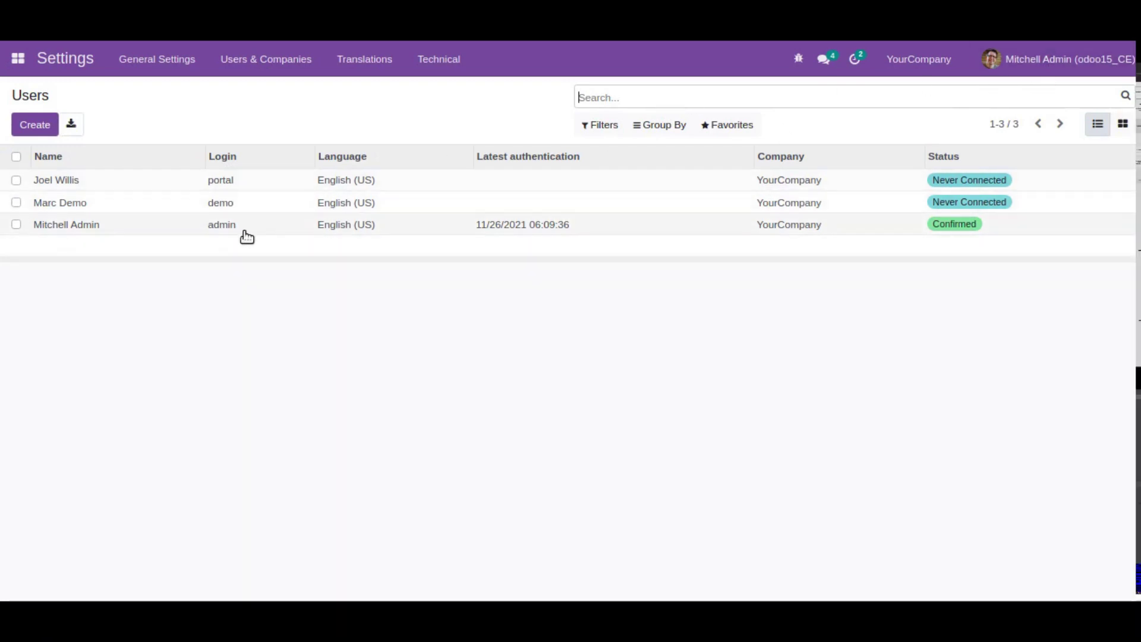
left_click(76, 227)
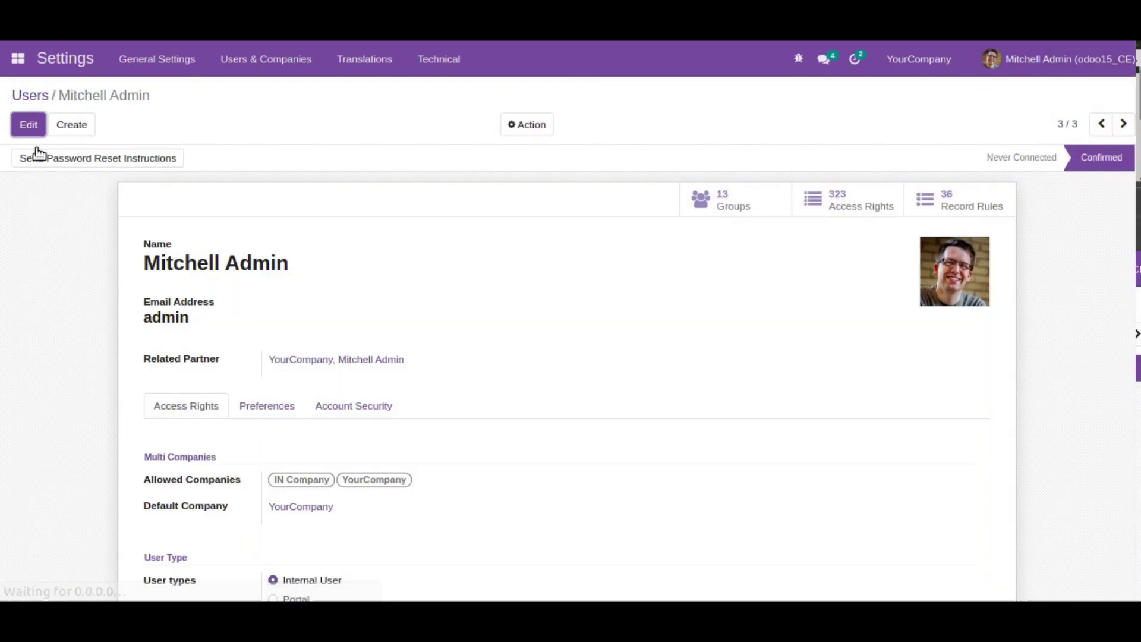
left_click(28, 123)
Step: Look through the admin user's access rights and search the page for "show"
scroll(138, 290, "down", 5)
scroll(142, 297, "down", 4)
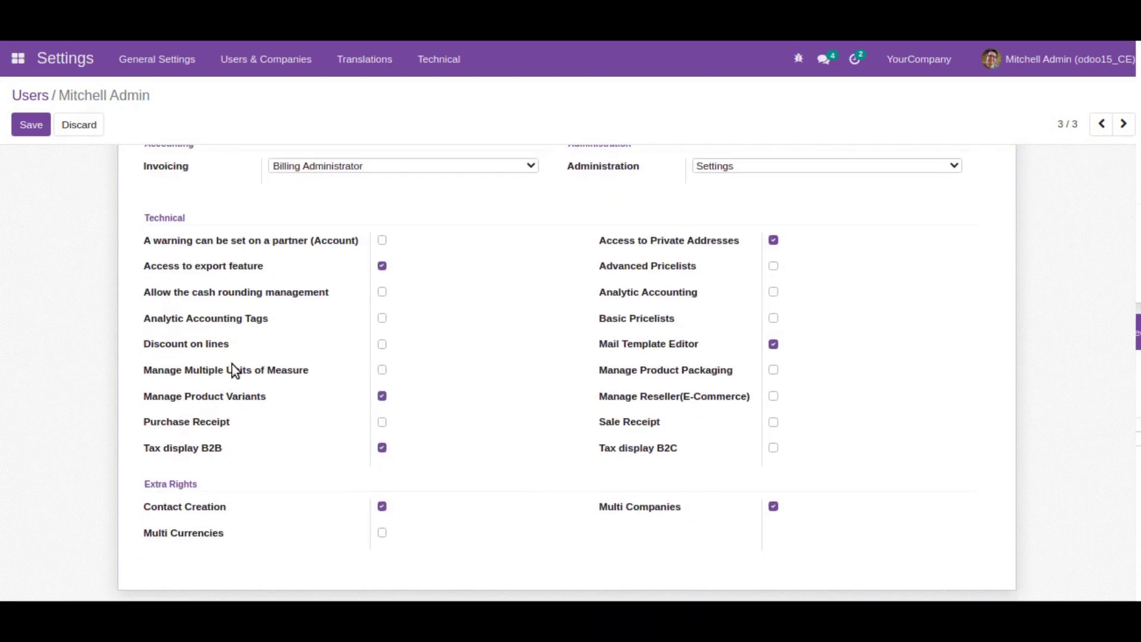
scroll(395, 354, "up", 3)
scroll(350, 343, "up", 3)
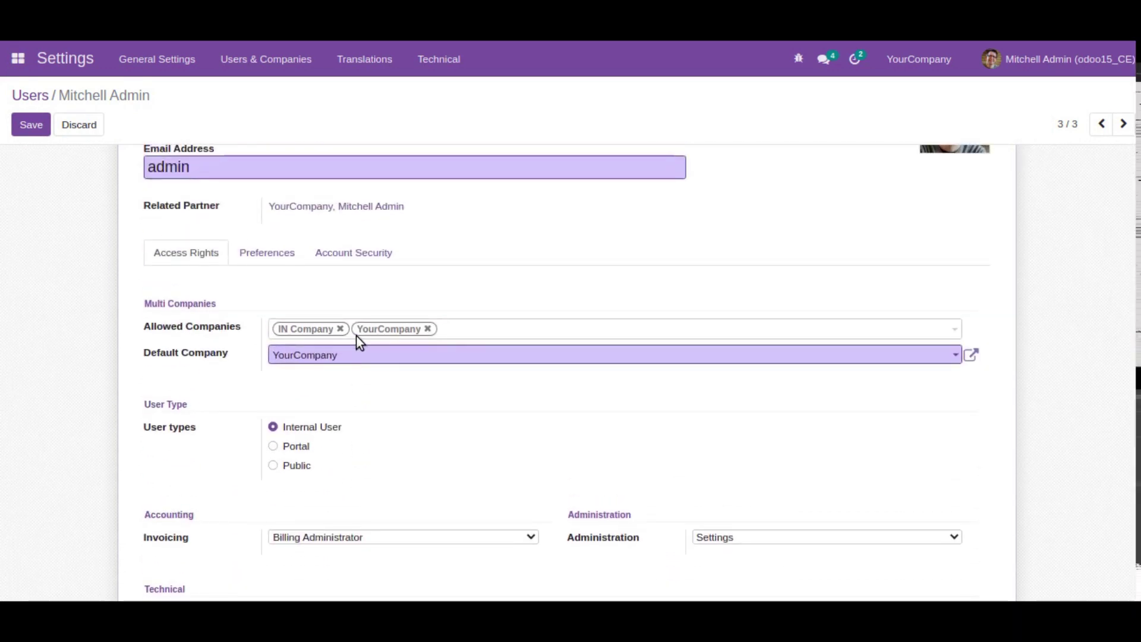
key("ctrl+f")
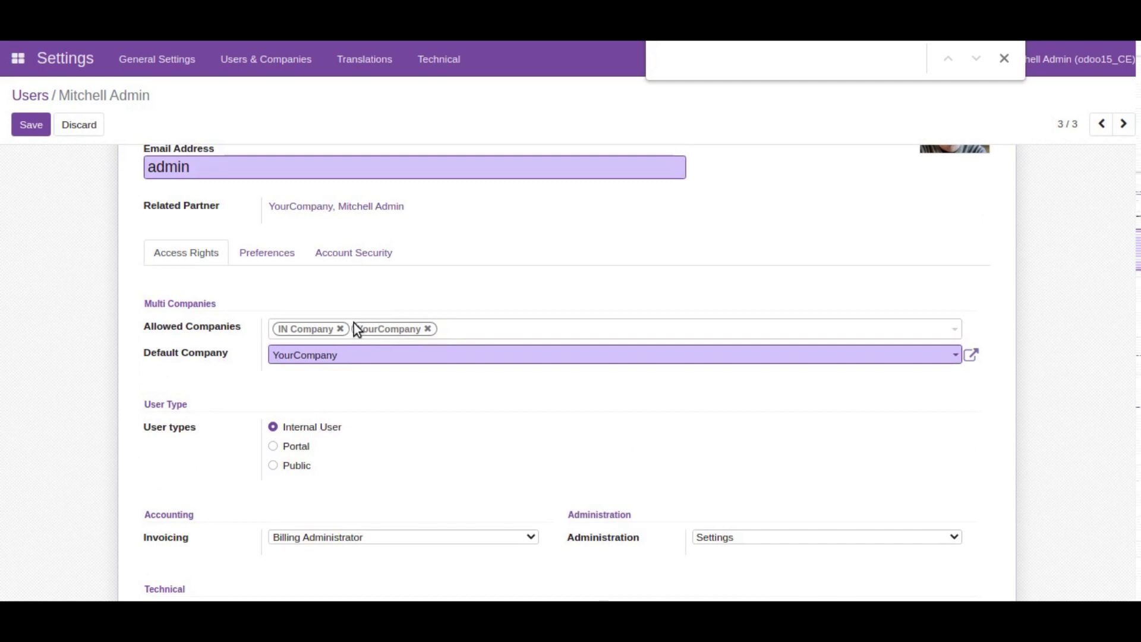
type("show")
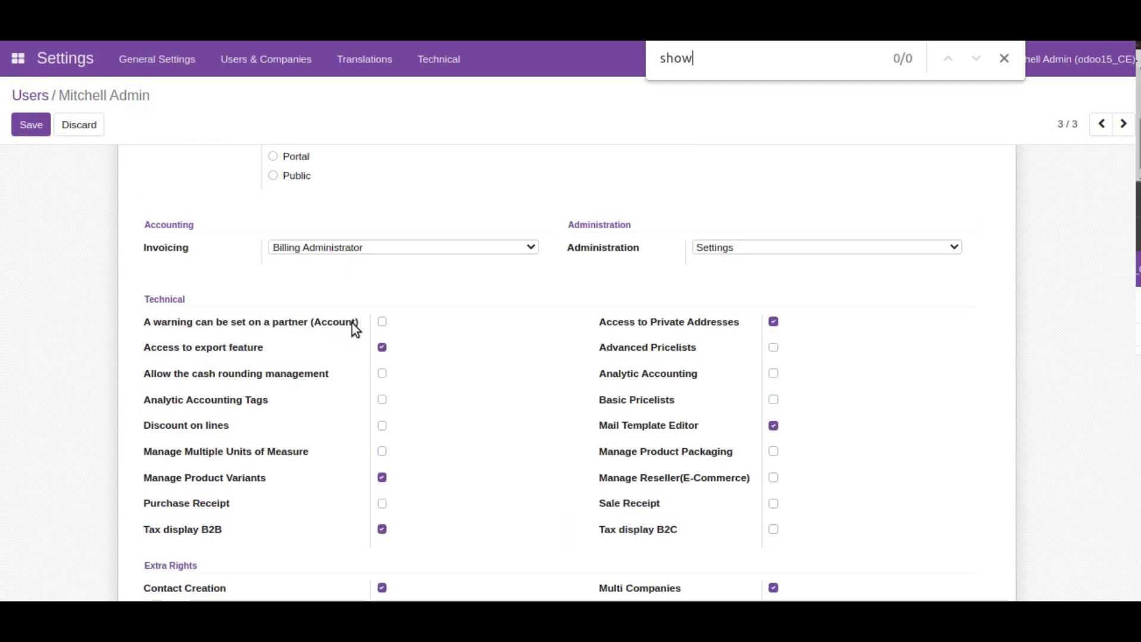
scroll(382, 344, "down", 2)
scroll(386, 315, "up", 5)
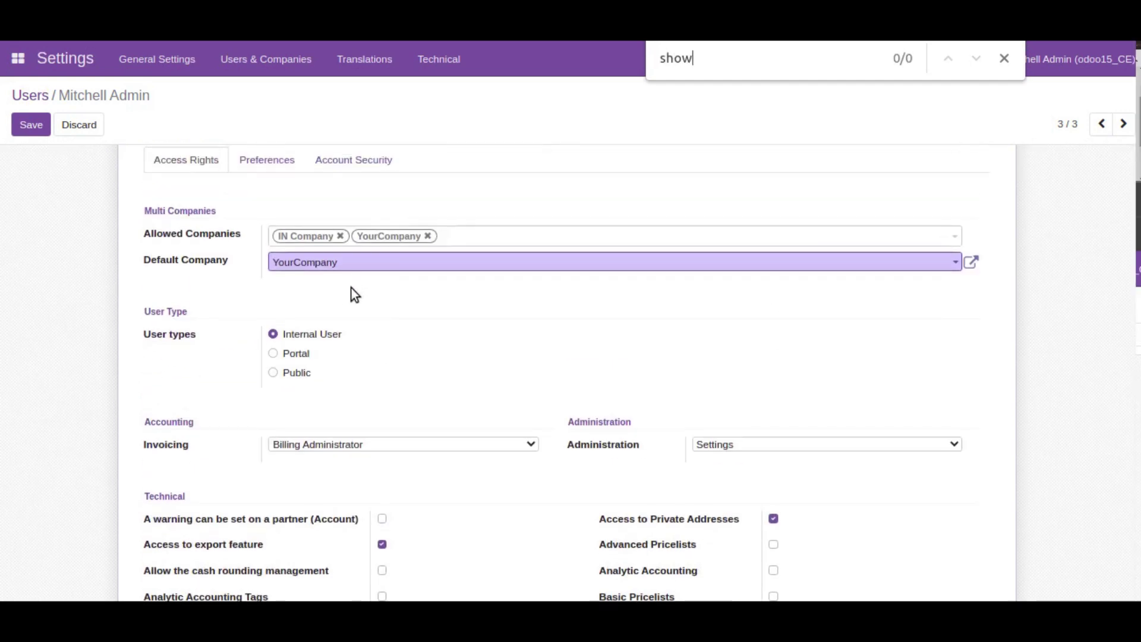
Step: Check the admin user's Account Security, Preferences and Access Rights sections for the full accounting option
left_click(352, 162)
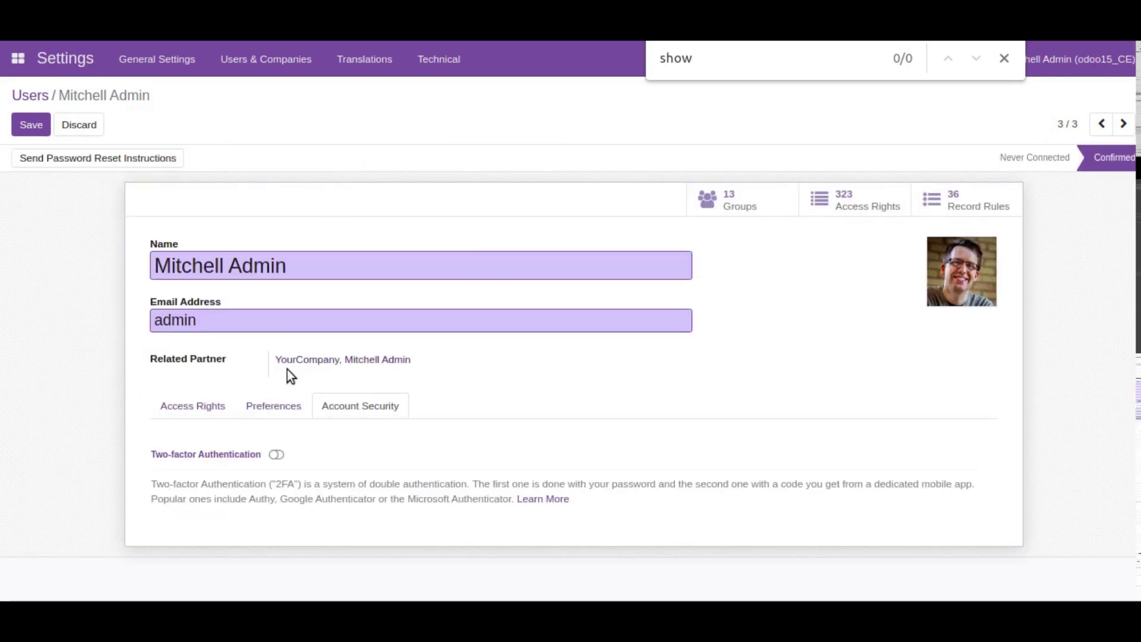
left_click(243, 410)
scroll(209, 421, "down", 3)
scroll(213, 381, "up", 3)
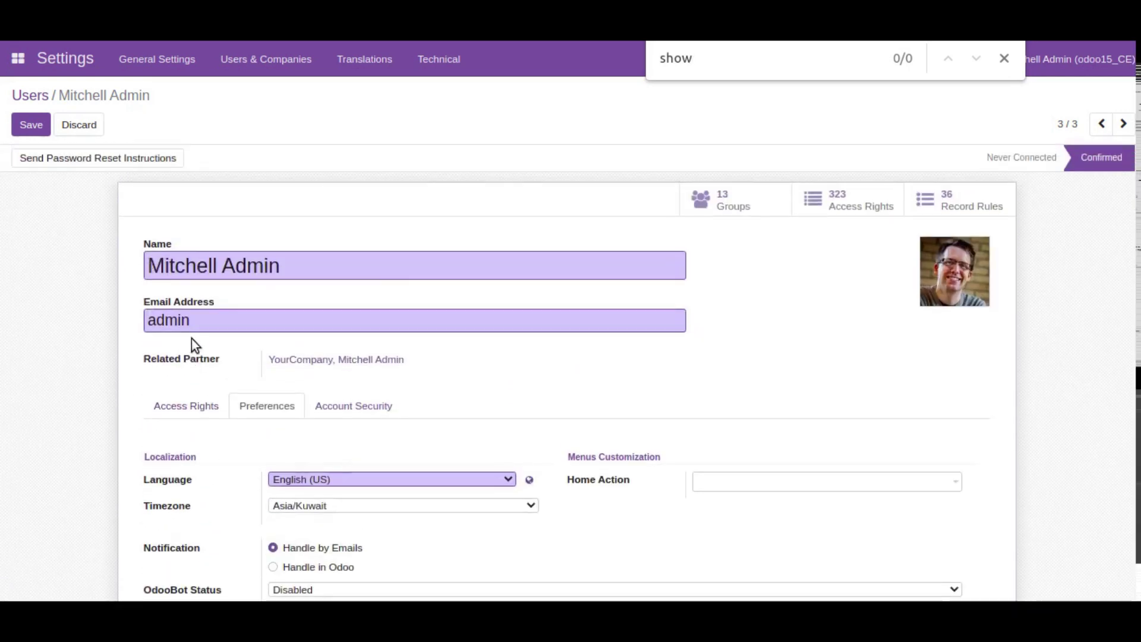
left_click(215, 413)
scroll(345, 363, "down", 10)
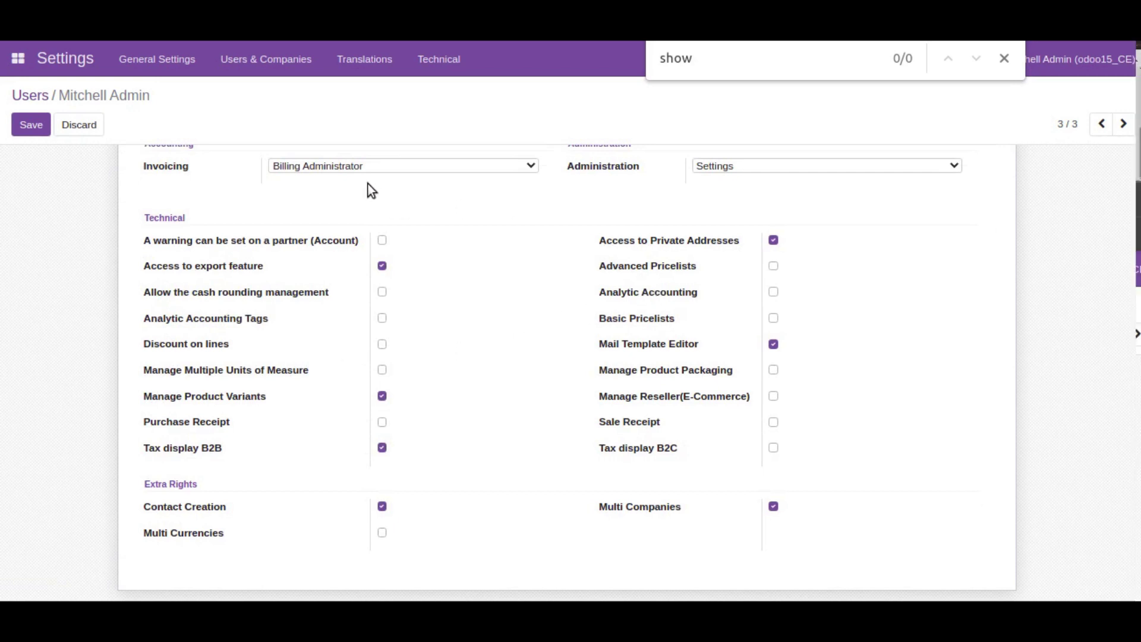
Step: Open the Groups list, remove the Internal Groups filter and search for "show full"
left_click(254, 70)
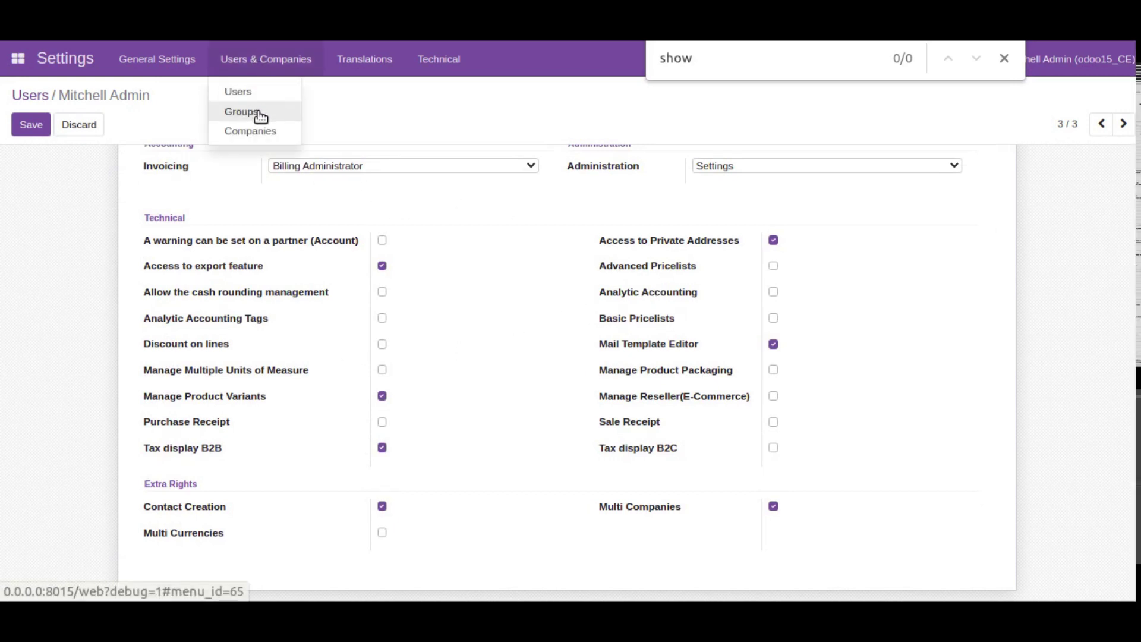
left_click(260, 114)
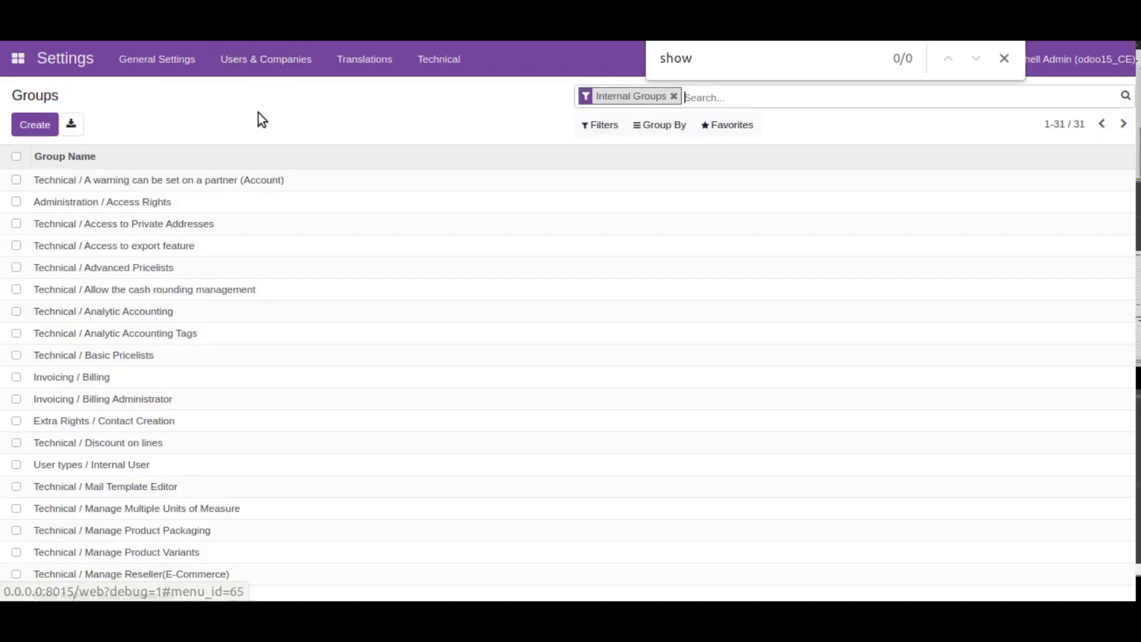
left_click(676, 98)
type("show full")
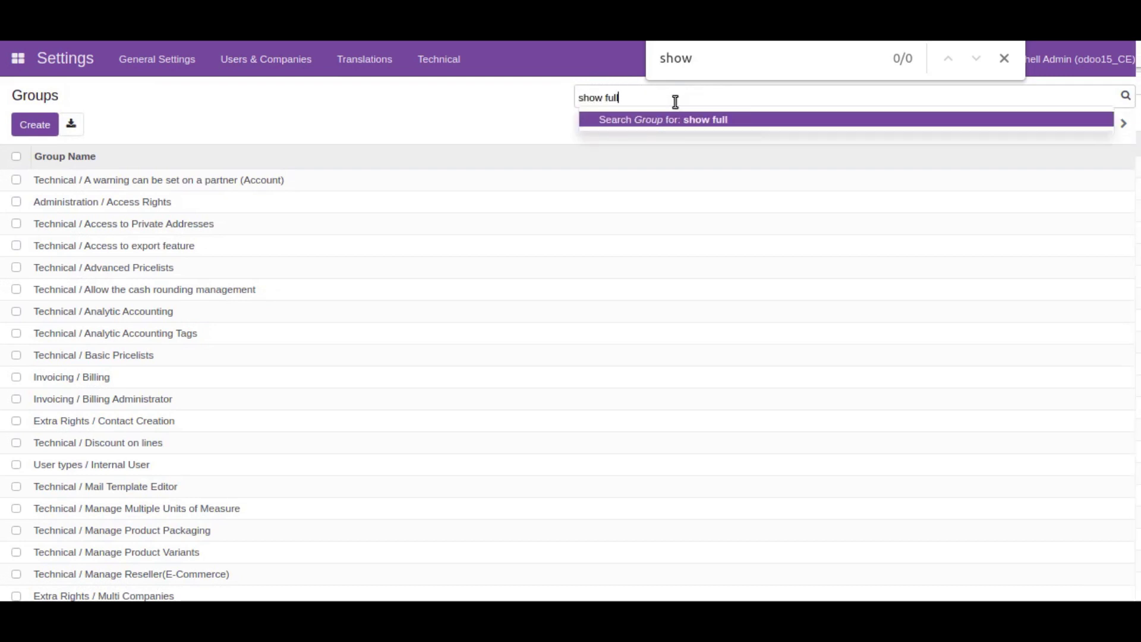
key("Return")
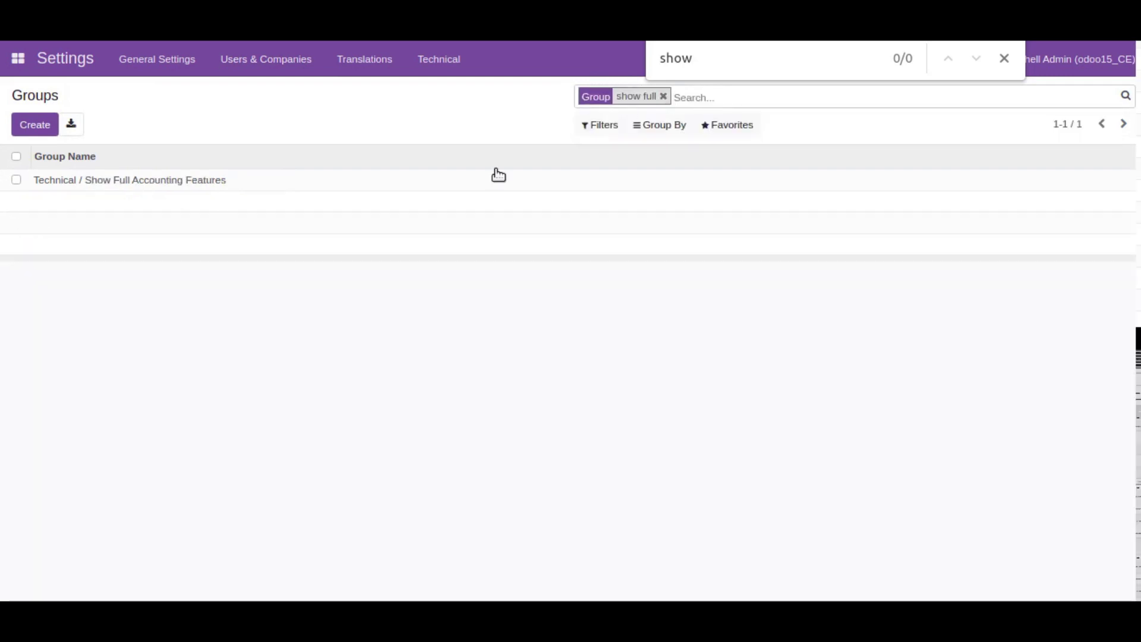
Step: Open the Technical / Show Full Accounting Features group for editing
left_click(102, 184)
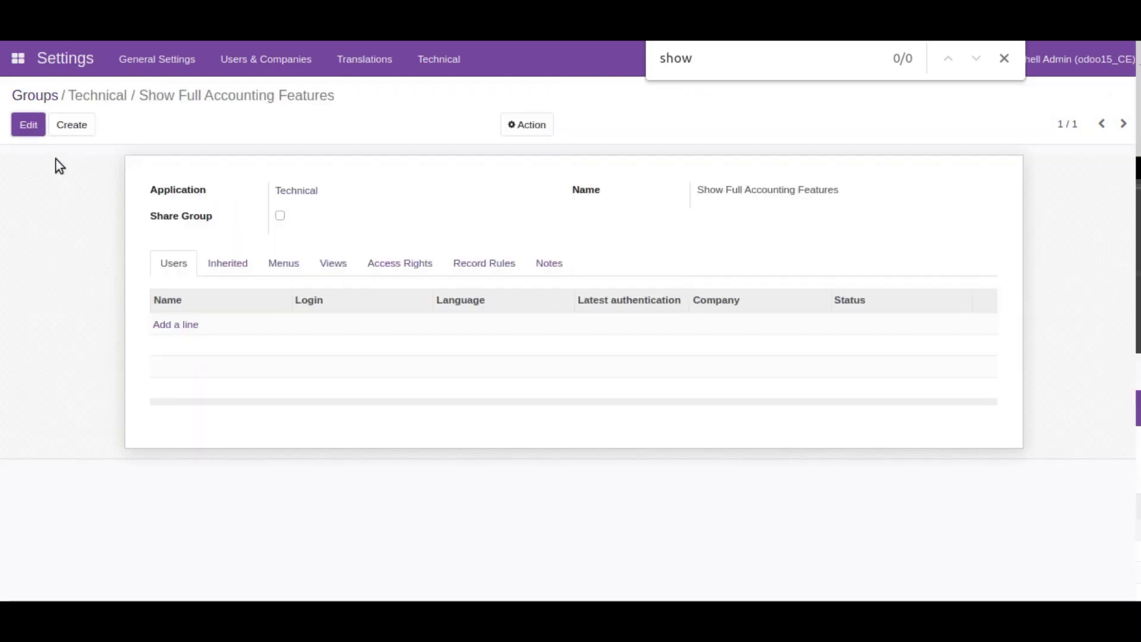
left_click(31, 132)
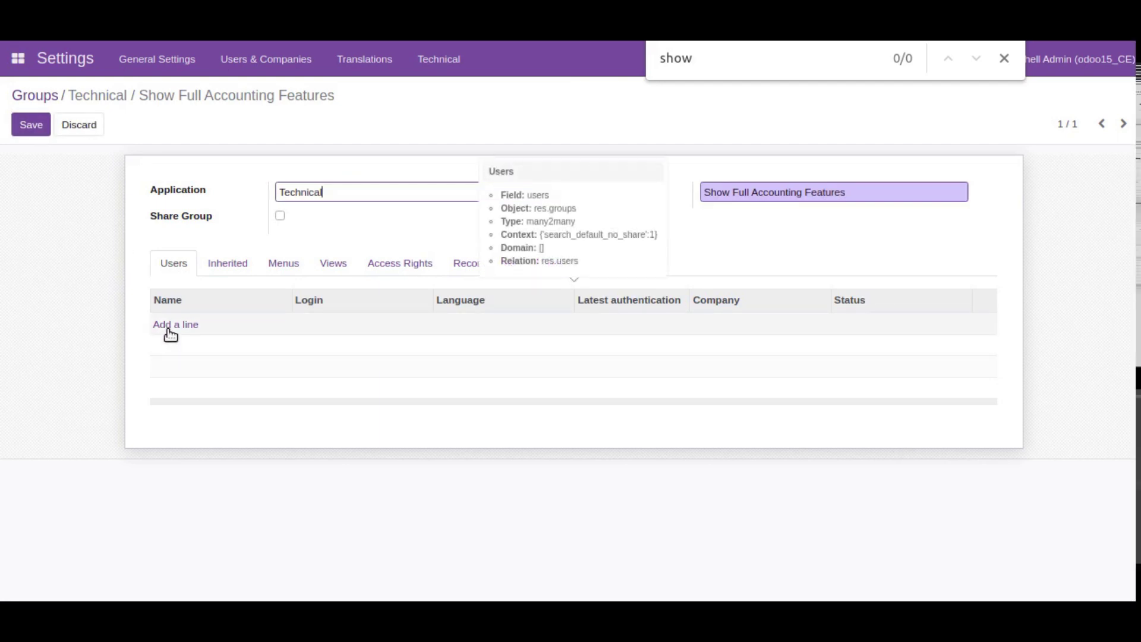
left_click(235, 73)
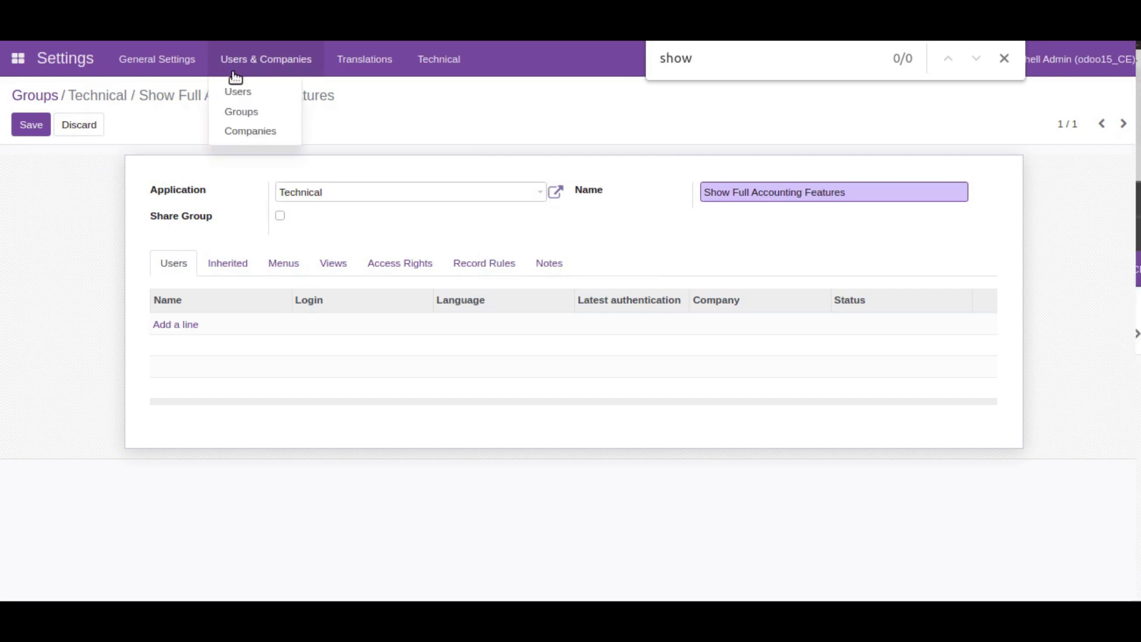
left_click(167, 152)
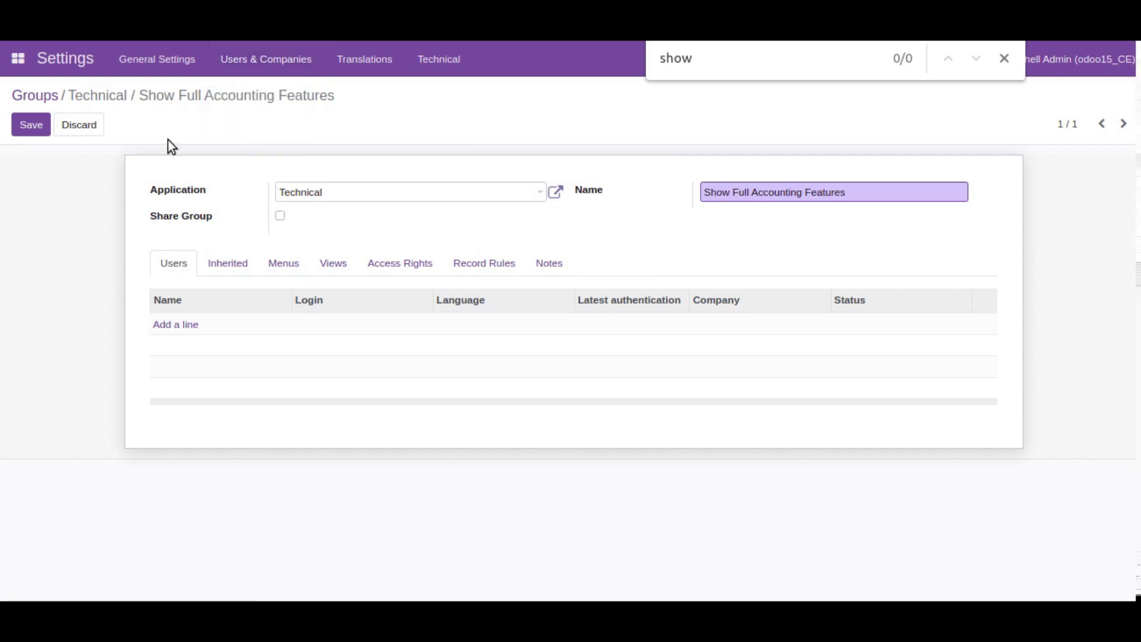
left_click_drag(139, 95, 338, 95)
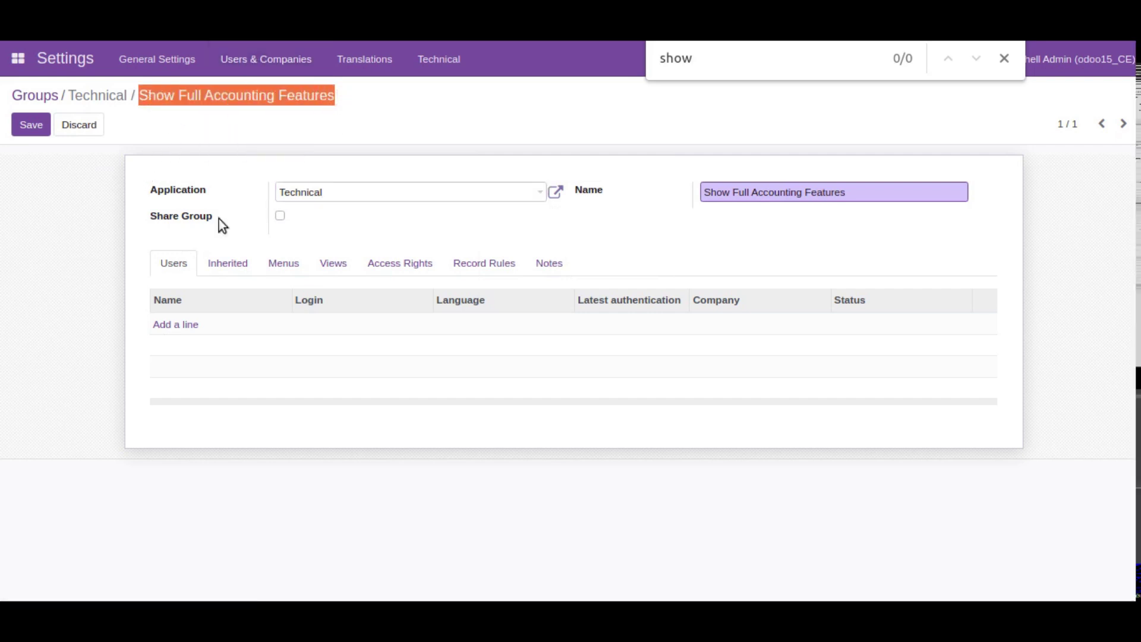
Step: Add the admin user to the Show Full Accounting Features group's users and save the group
left_click(159, 331)
left_click(161, 332)
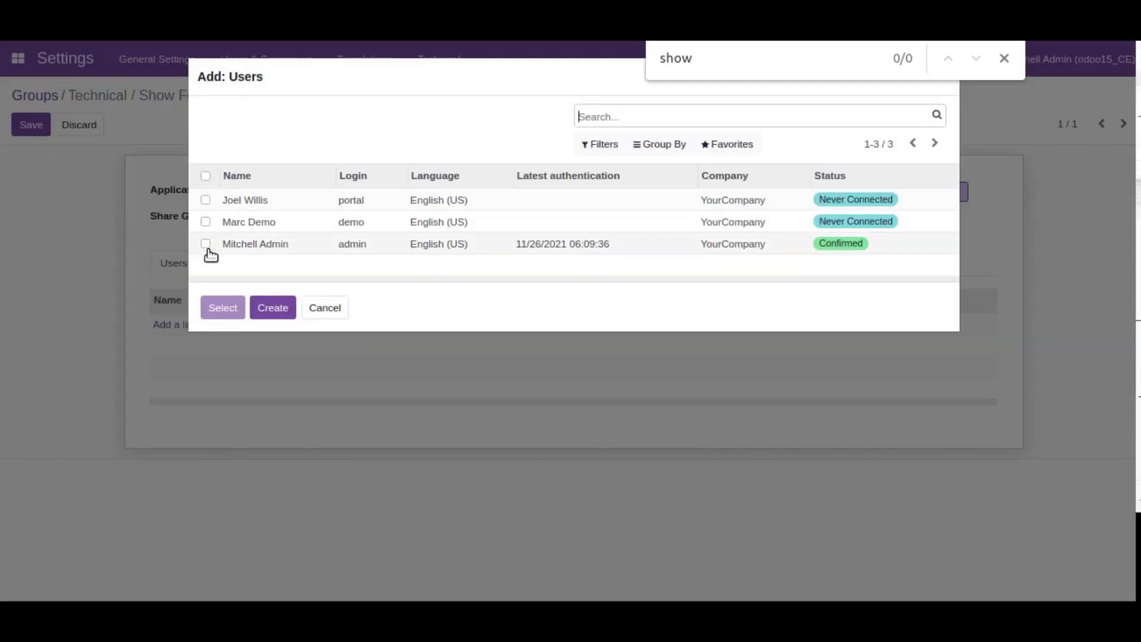
left_click(205, 245)
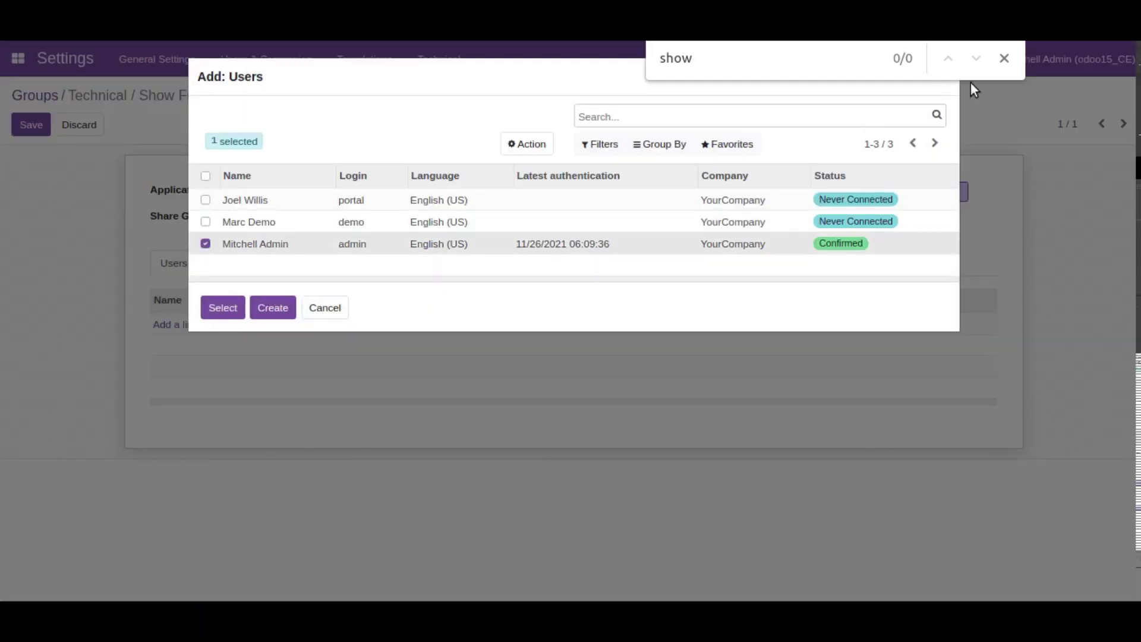
left_click(1000, 65)
left_click(221, 321)
left_click(31, 125)
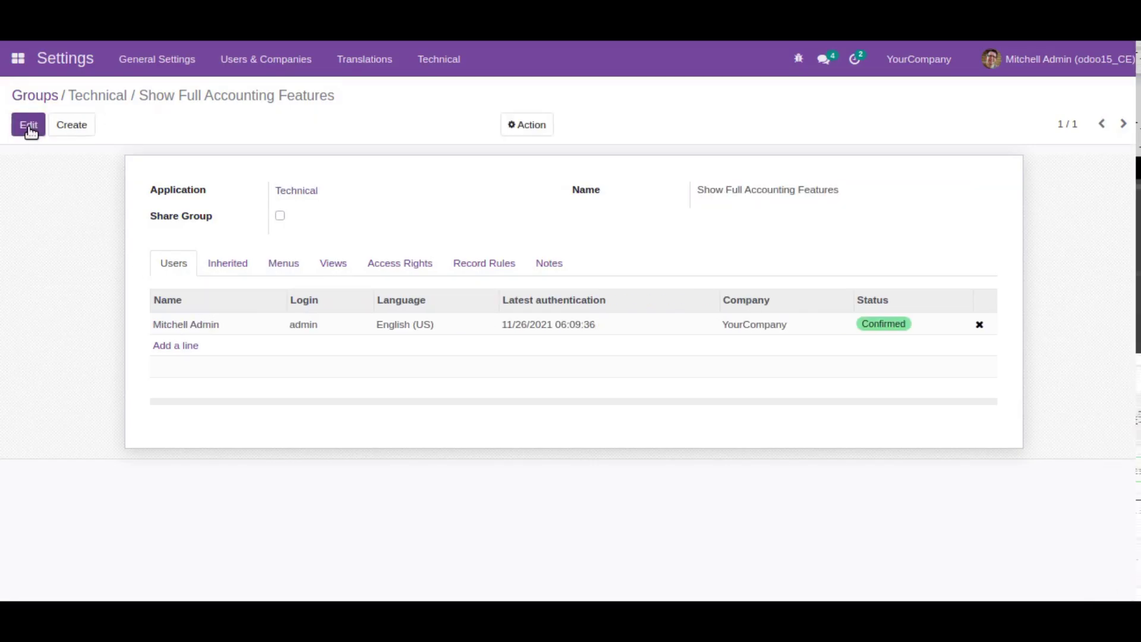
Step: Reload the page, open the Invoicing app and compare its main menus with those of the other database
key("F5")
left_click(15, 60)
left_click(35, 114)
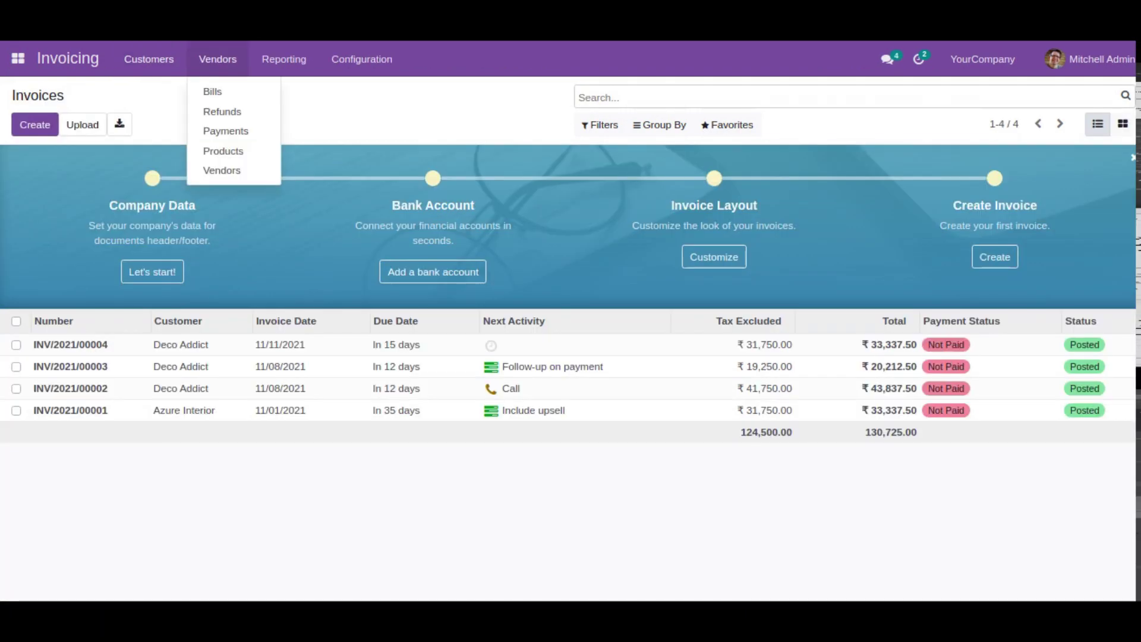
mouse_move(169, 65)
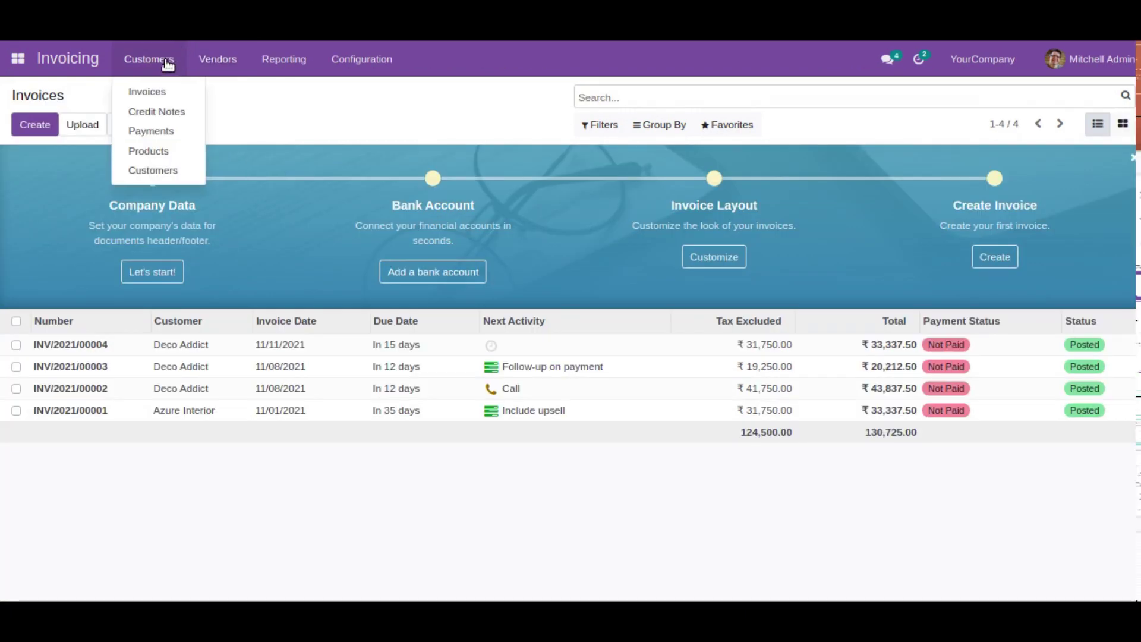
mouse_move(208, 83)
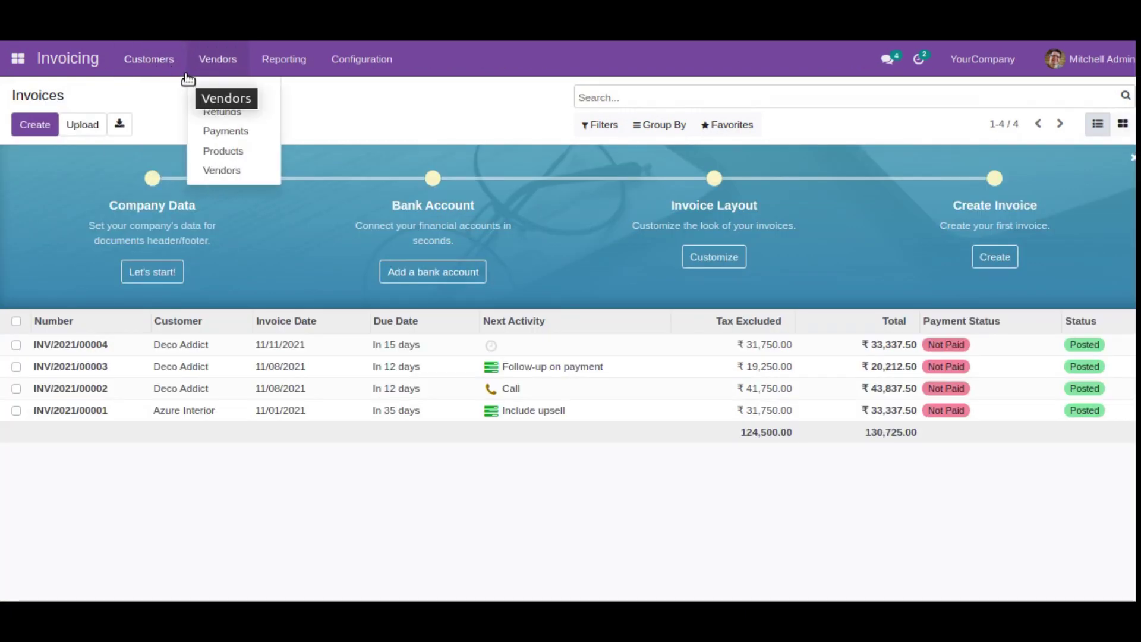
mouse_move(321, 84)
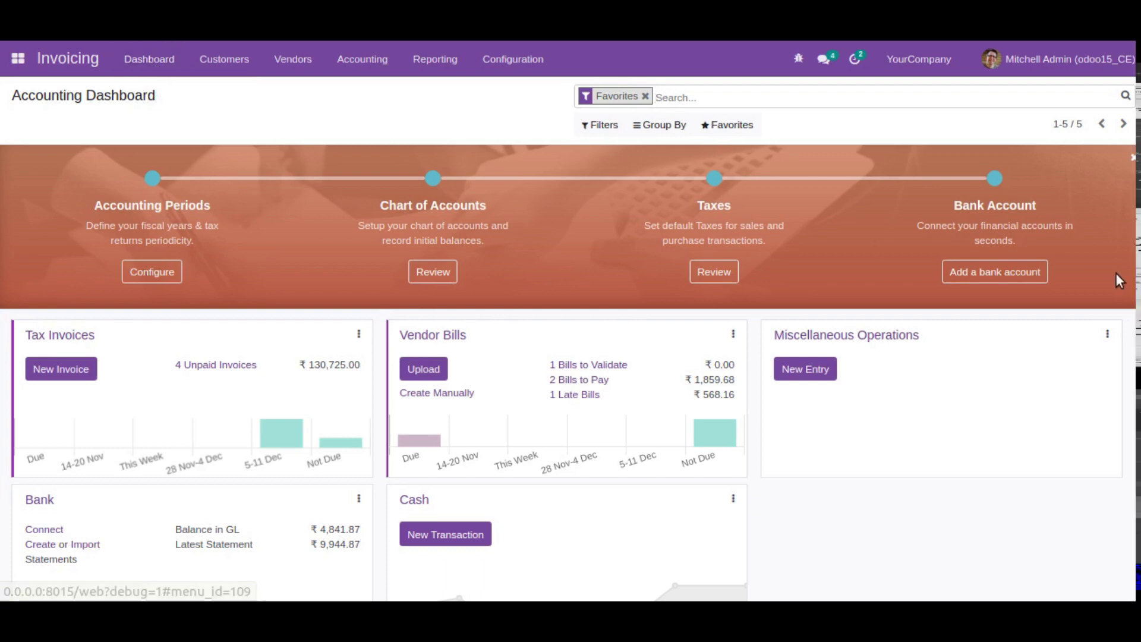
Step: Look over the Accounting Dashboard and compare the Reporting and Configuration menus between the two databases
scroll(1116, 279, "down", 1)
scroll(249, 351, "up", 1)
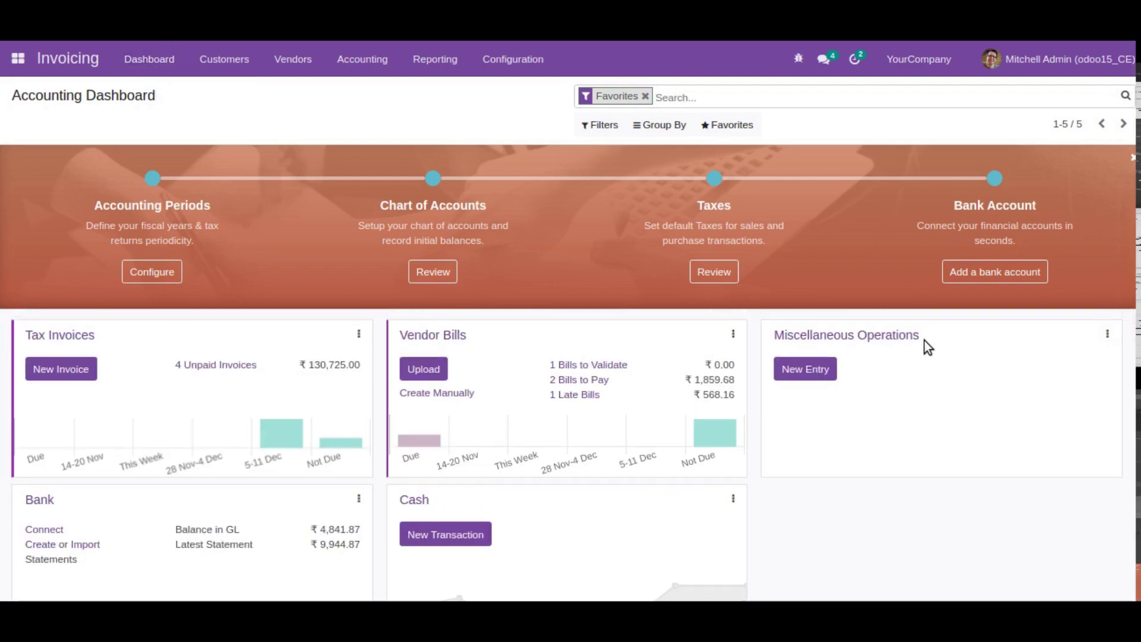
scroll(836, 390, "down", 1)
scroll(179, 339, "up", 1)
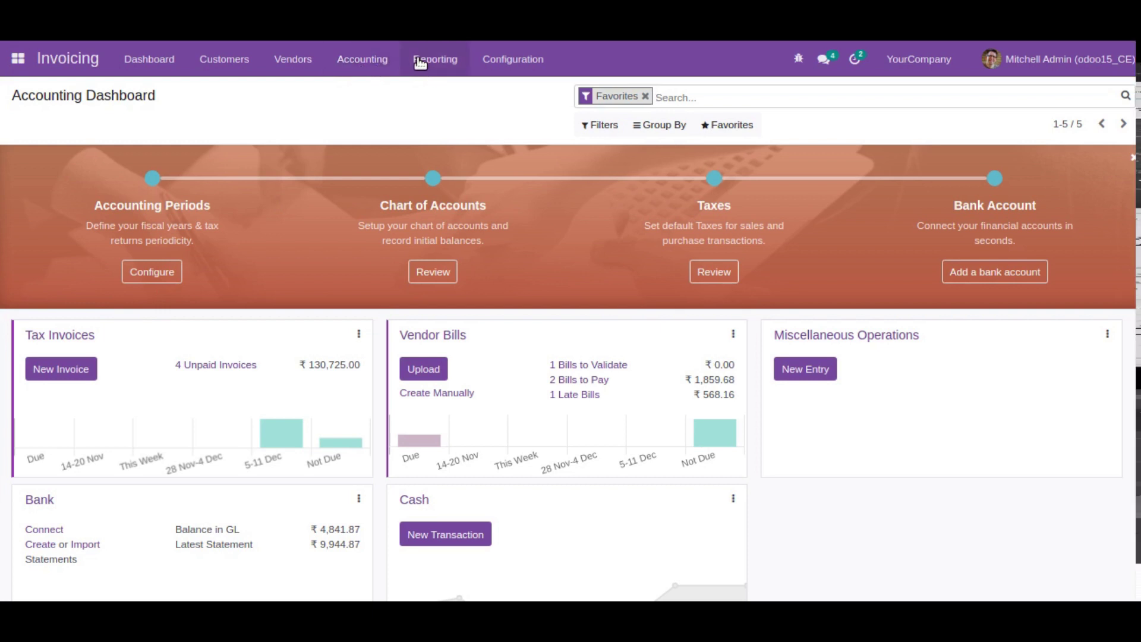
left_click(438, 66)
mouse_move(388, 71)
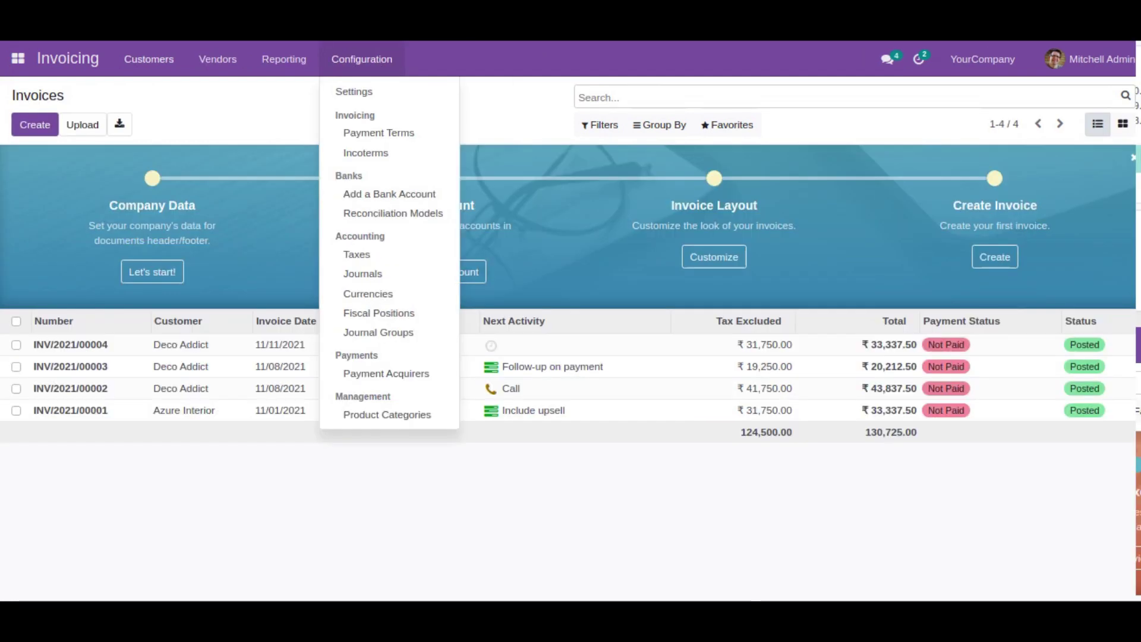
mouse_move(283, 62)
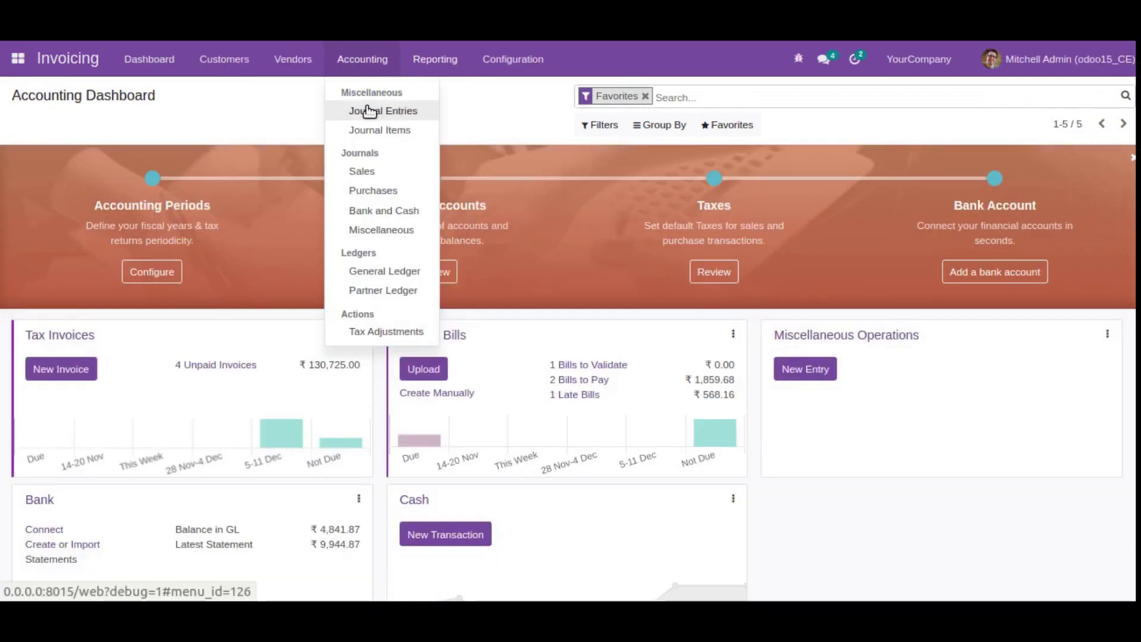
Step: View the Journal Entries and Journal Items lists, and look through the Accounting and Configuration menu entries
left_click(379, 111)
left_click(363, 59)
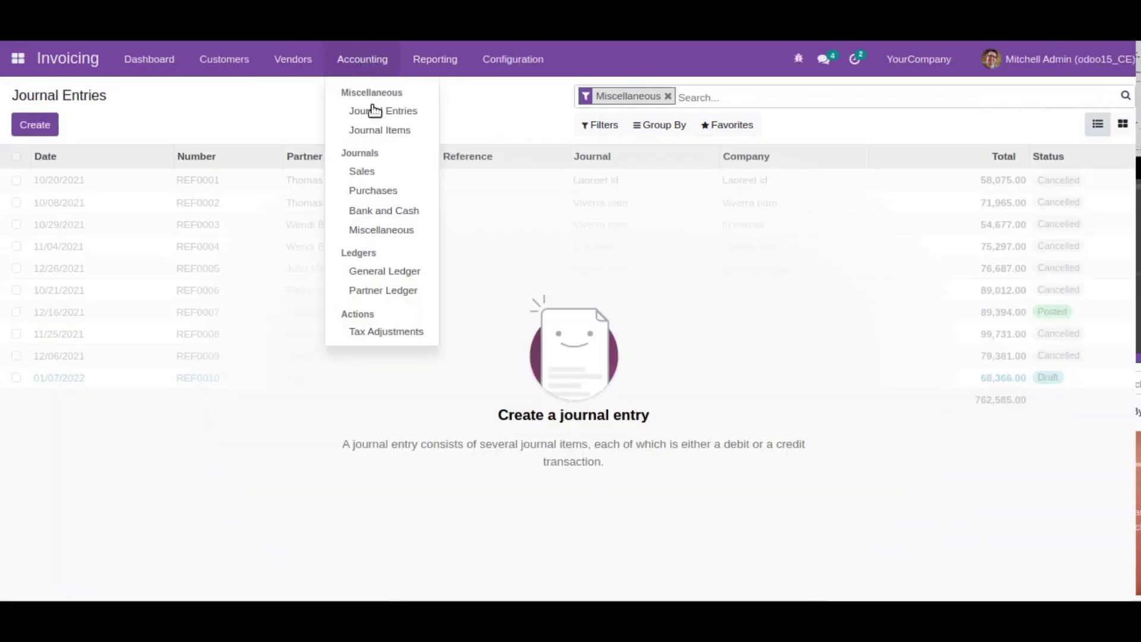
left_click(369, 130)
left_click(364, 58)
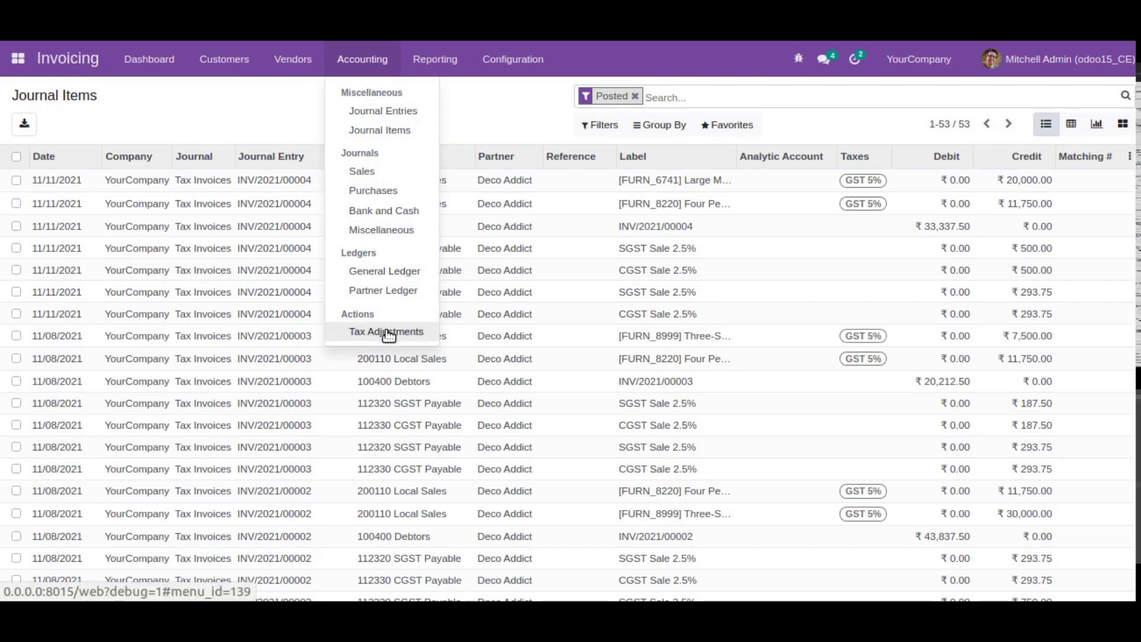
left_click(518, 70)
left_click(519, 69)
scroll(523, 249, "down", 1)
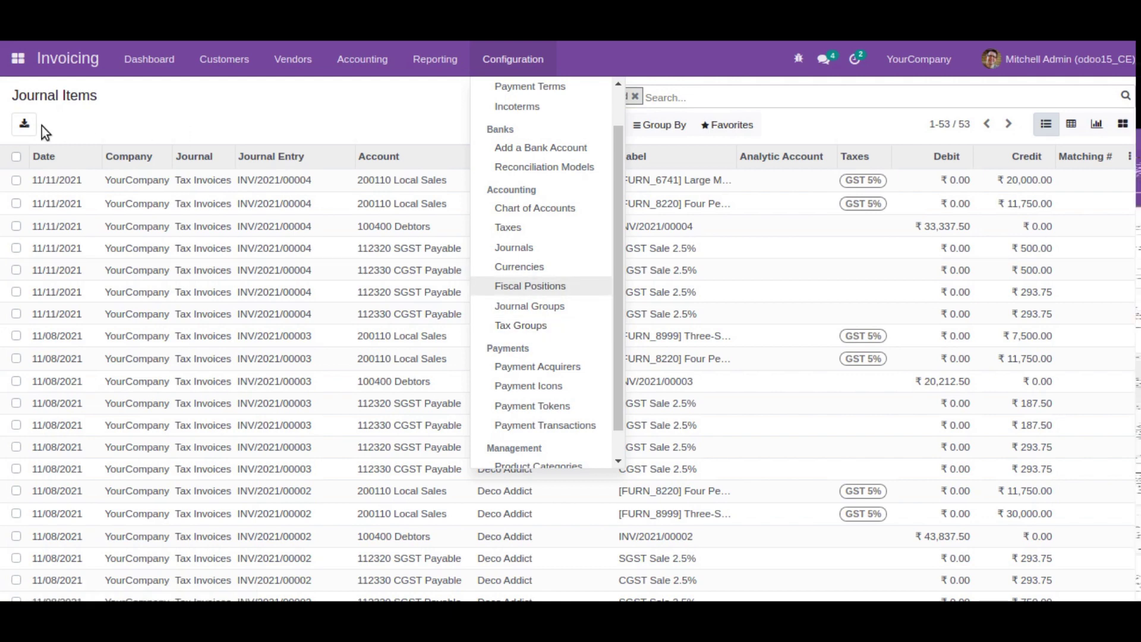
Step: Open the Groups list in Settings, remove the Internal Groups filter and search for "ful"
left_click(24, 74)
left_click(55, 150)
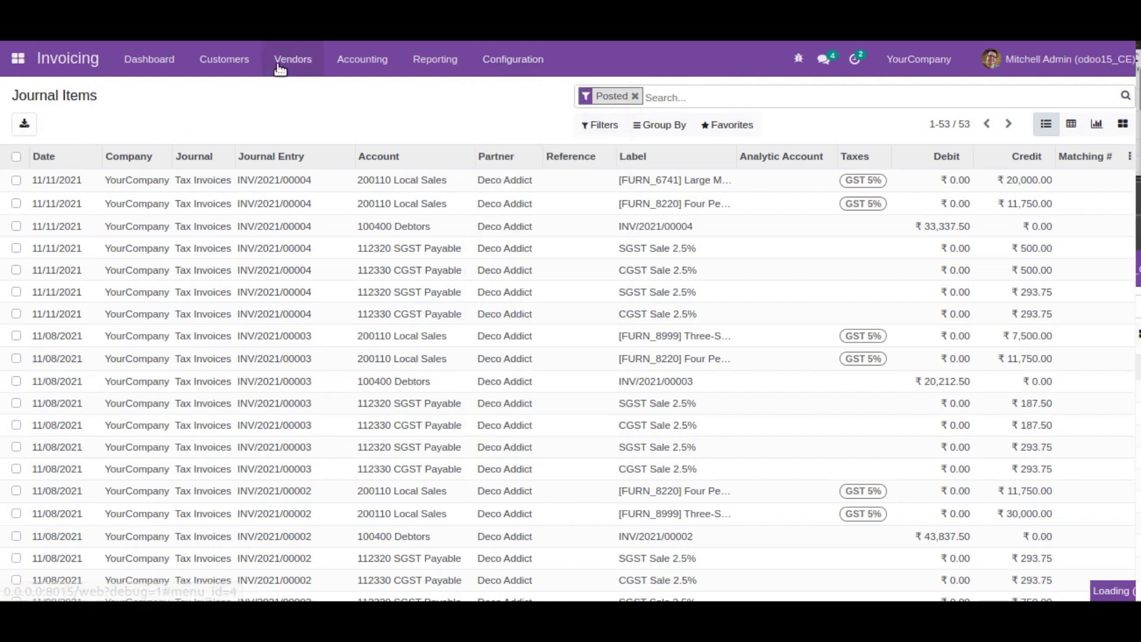
left_click(266, 68)
left_click(257, 107)
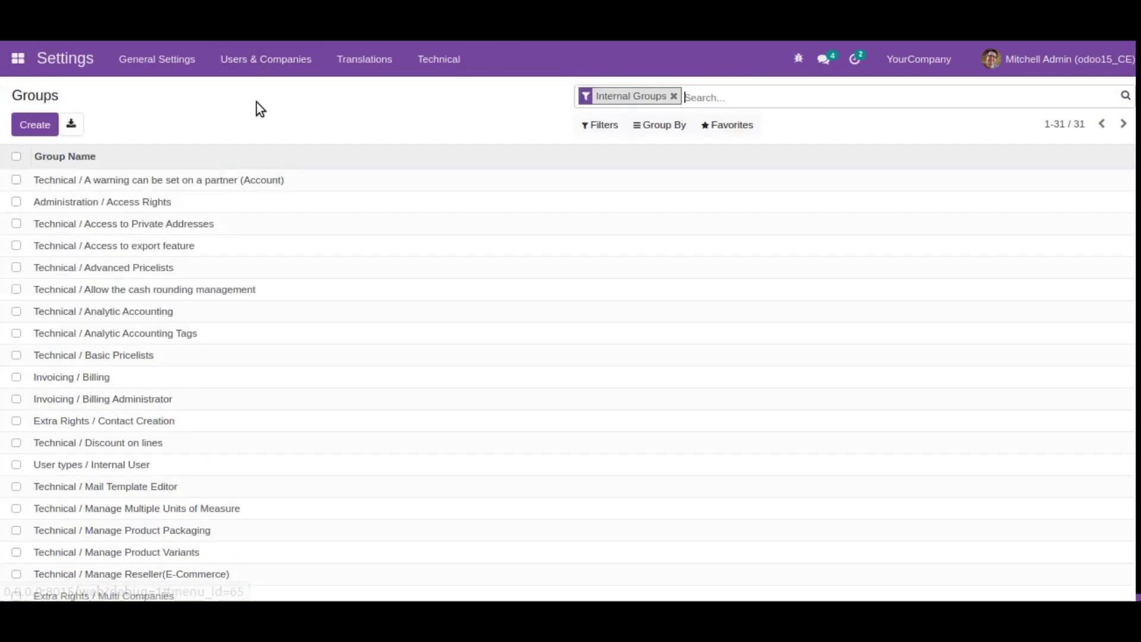
left_click(673, 97)
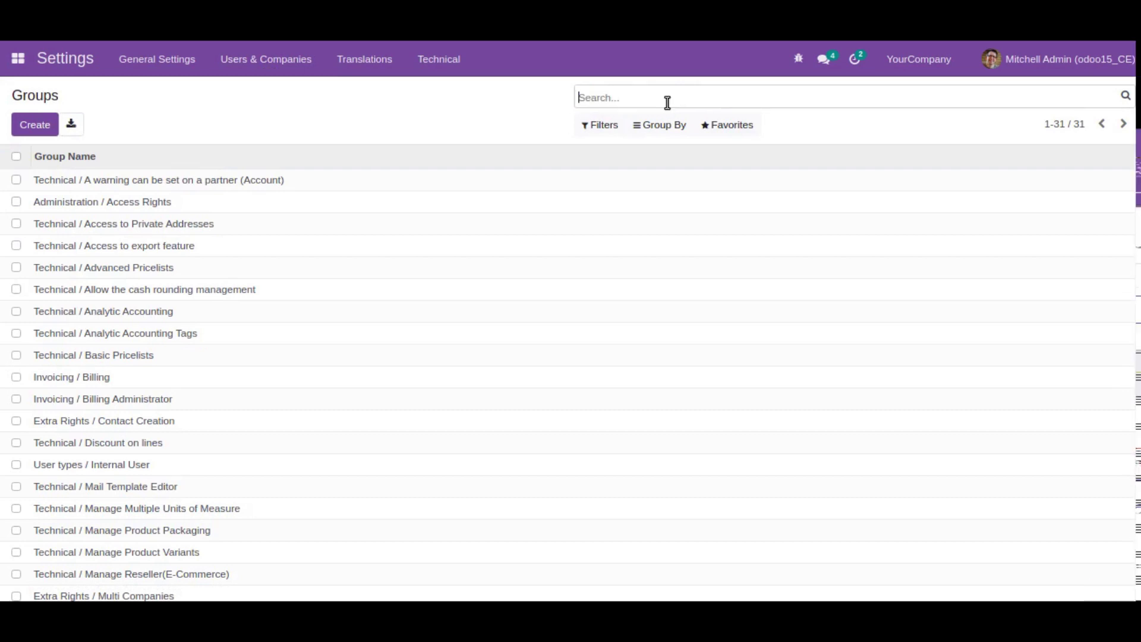
type("ful")
key("Return")
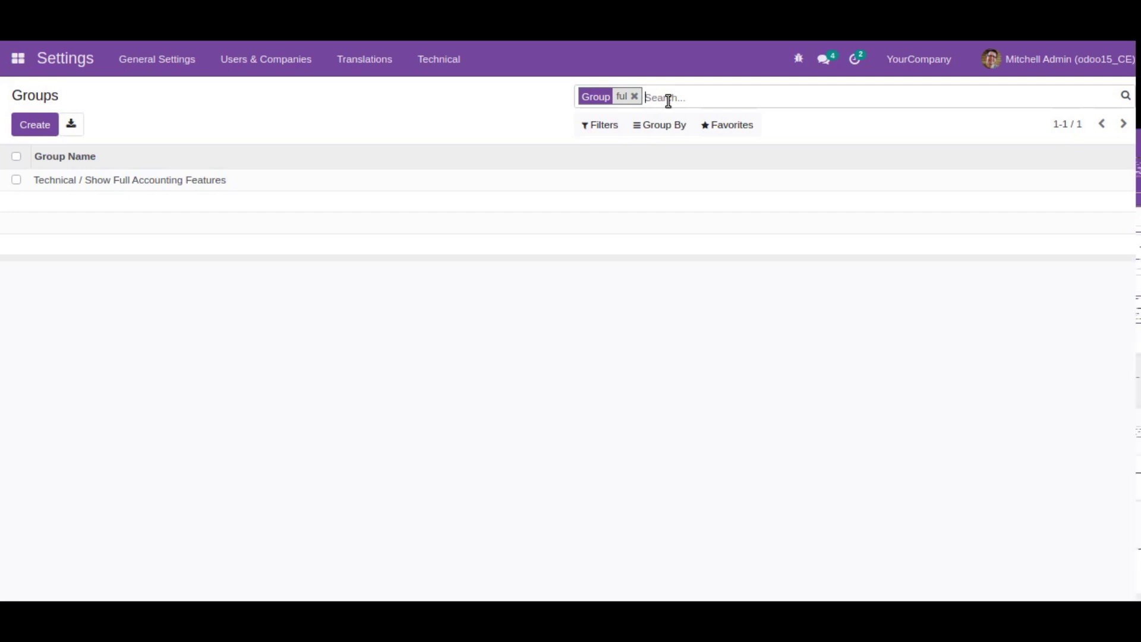
Step: Return to the Invoicing app and check which reports its Reporting menu offers
left_click(18, 60)
left_click(41, 111)
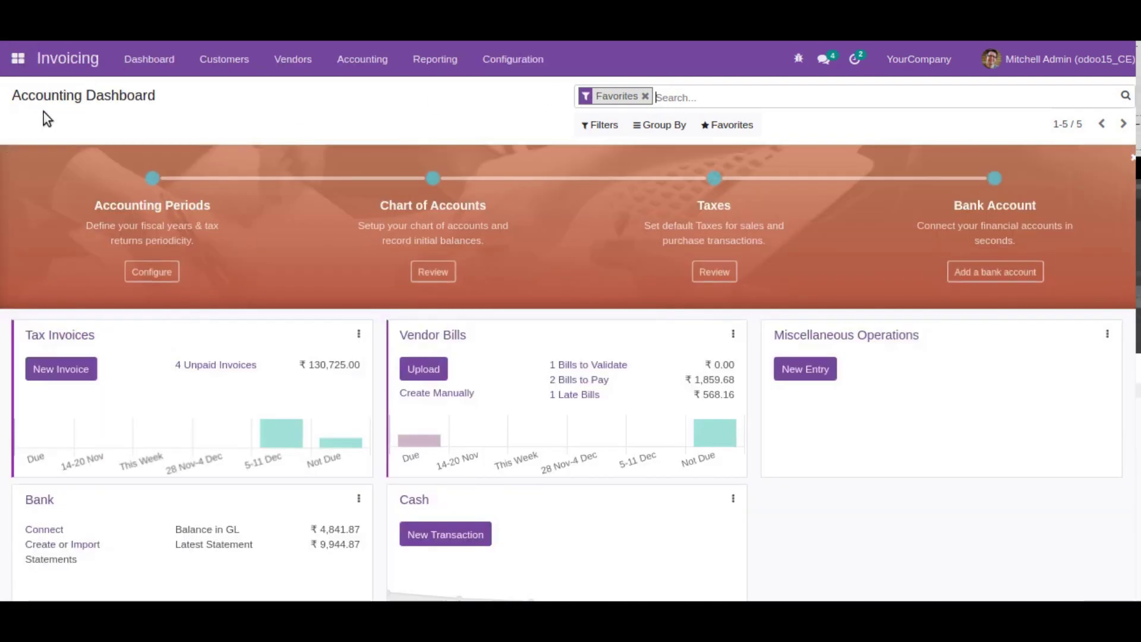
left_click(439, 75)
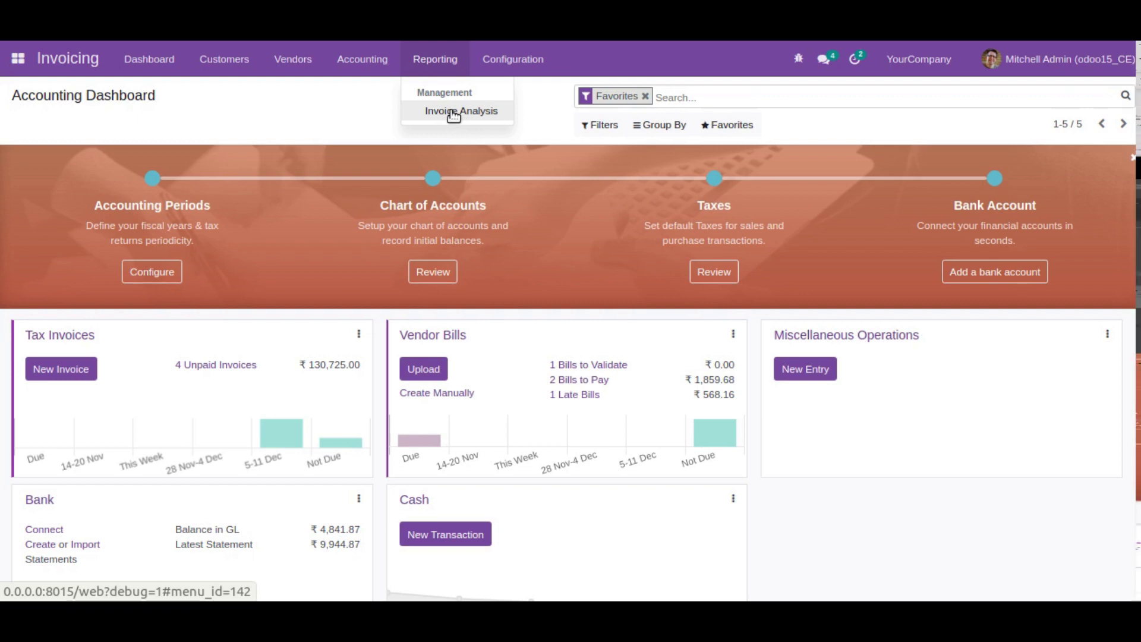
left_click(224, 59)
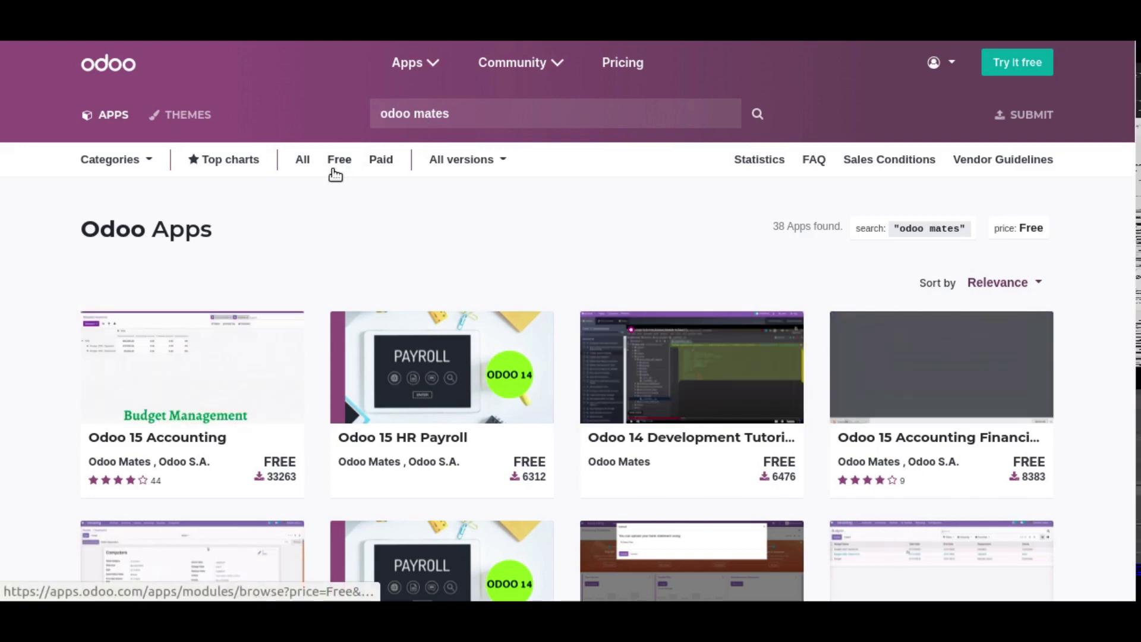
Step: Switch to the Odoo Apps store and browse the free "odoo mates" results for the Odoo 15 Accounting module
scroll(355, 241, "down", 3)
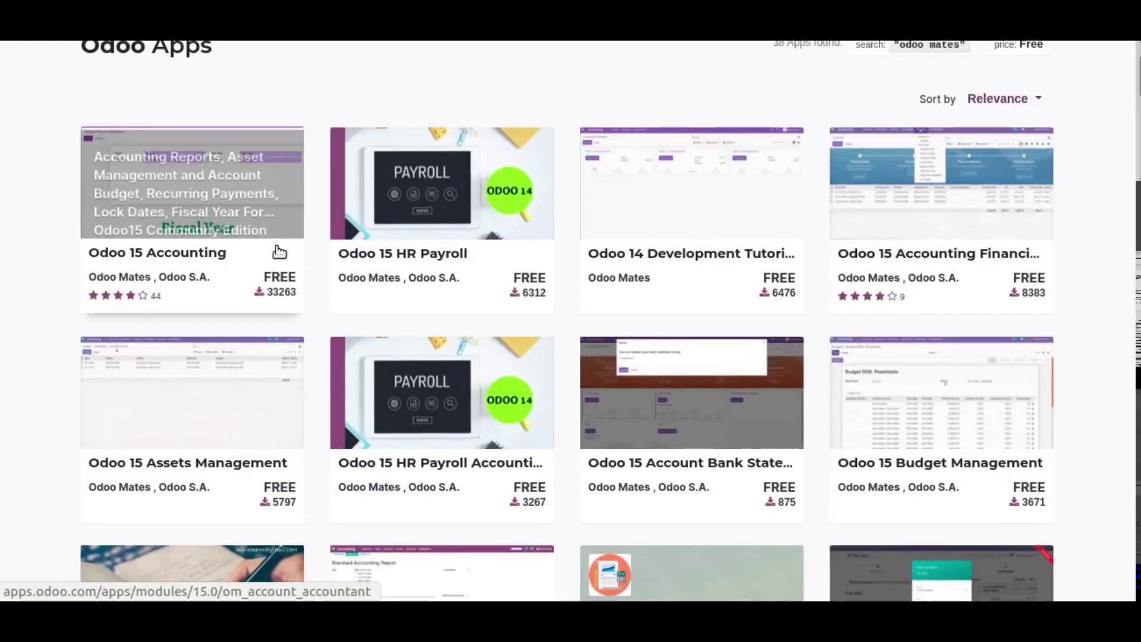
scroll(298, 253, "up", 3)
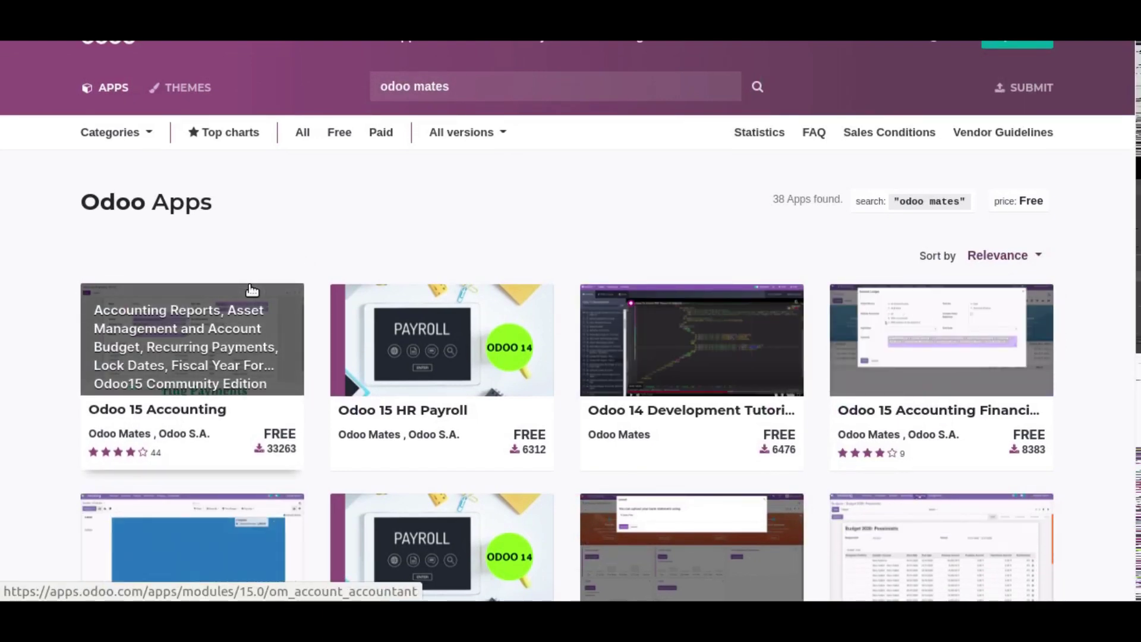
scroll(238, 279, "down", 3)
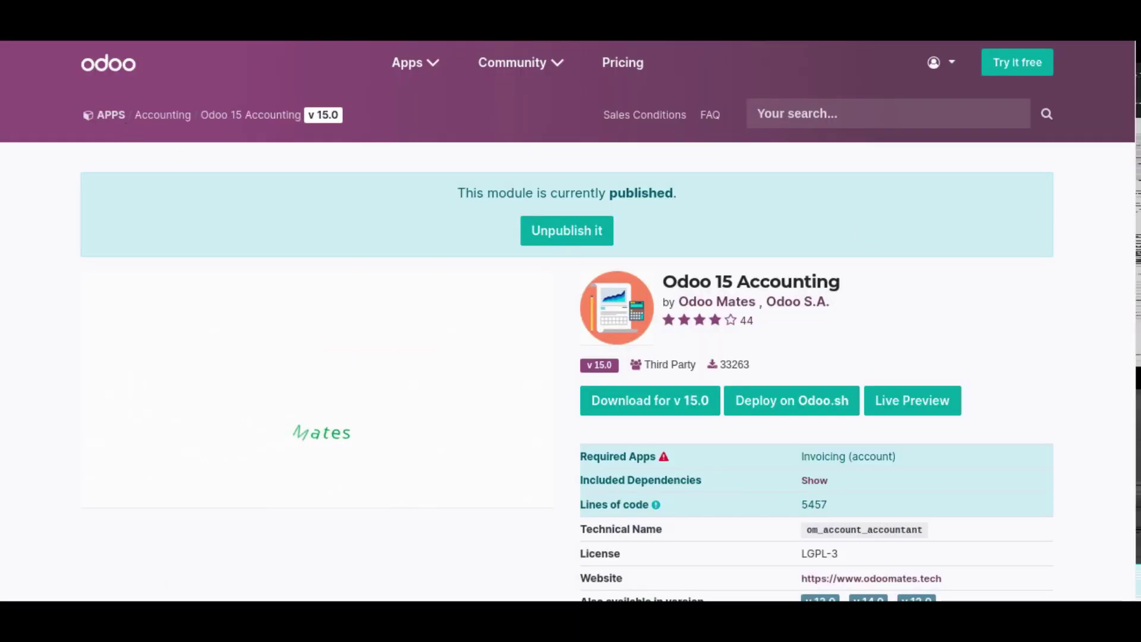
Step: Examine the Odoo 15 Accounting module page and expand its list of included dependencies
scroll(570, 321, "down", 20)
scroll(571, 321, "up", 20)
scroll(975, 219, "up", 4)
scroll(815, 349, "down", 5)
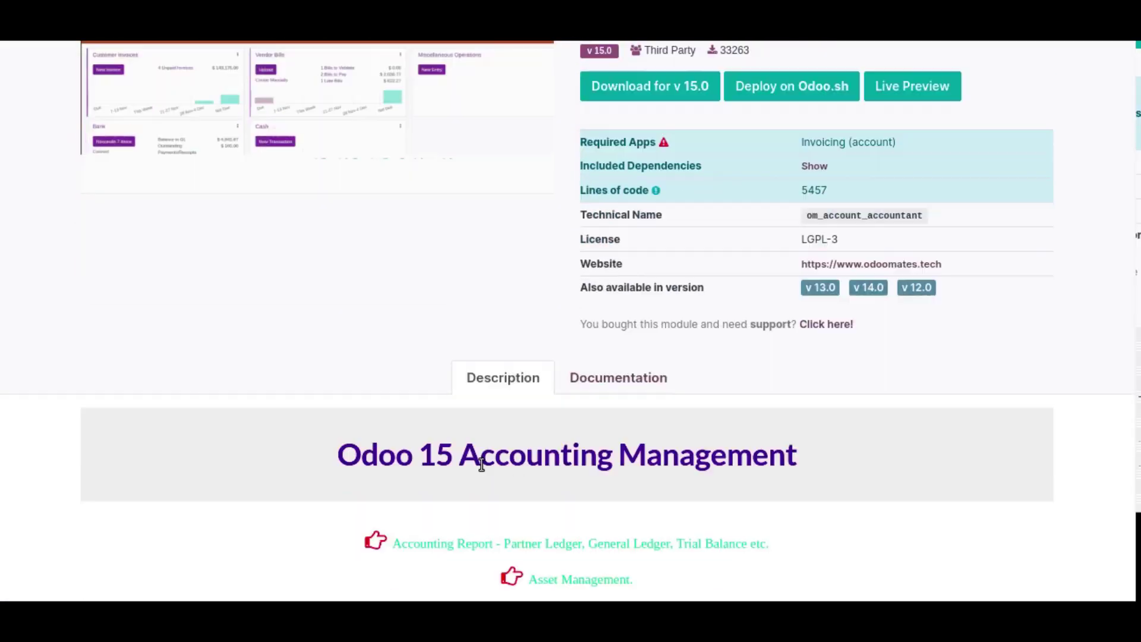
scroll(481, 465, "down", 1)
scroll(700, 375, "up", 2)
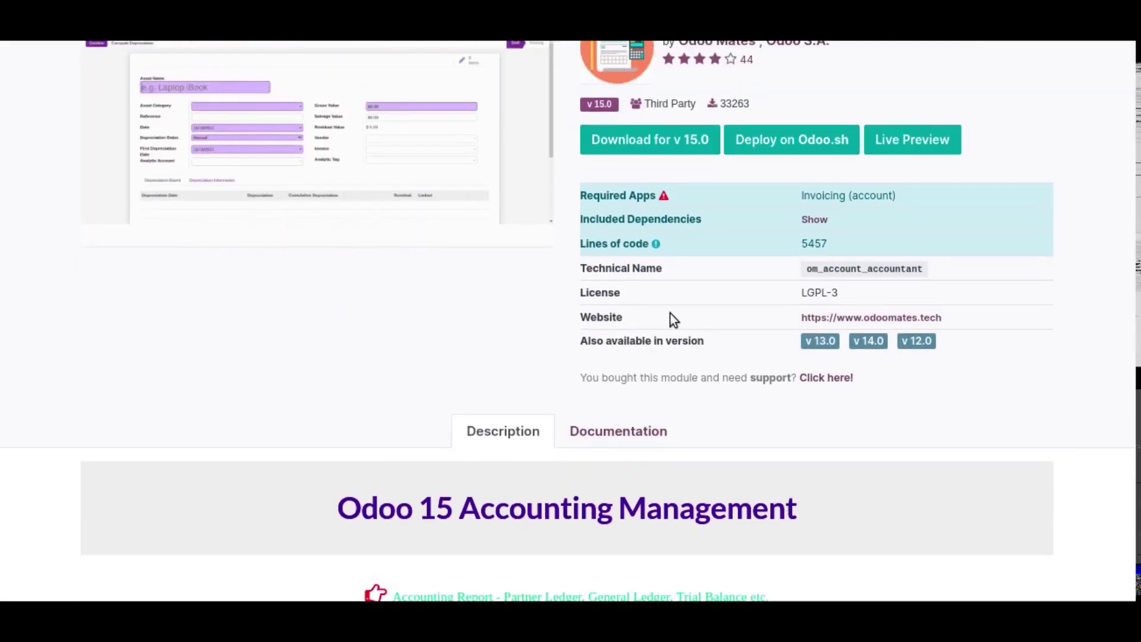
scroll(794, 234, "up", 2)
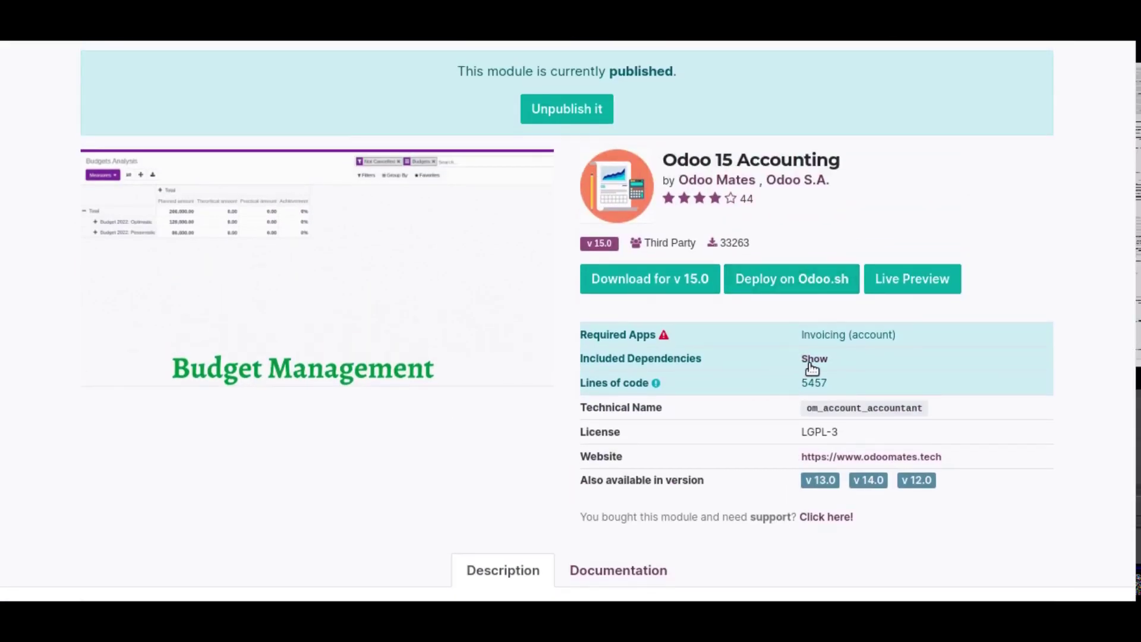
left_click(802, 359)
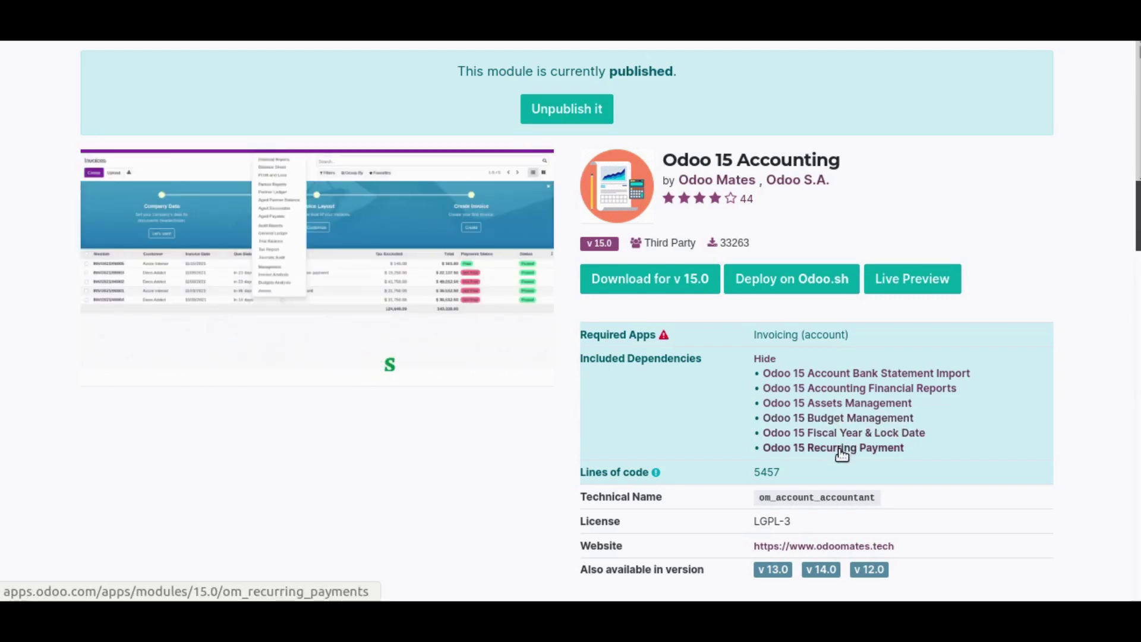
scroll(829, 437, "up", 2)
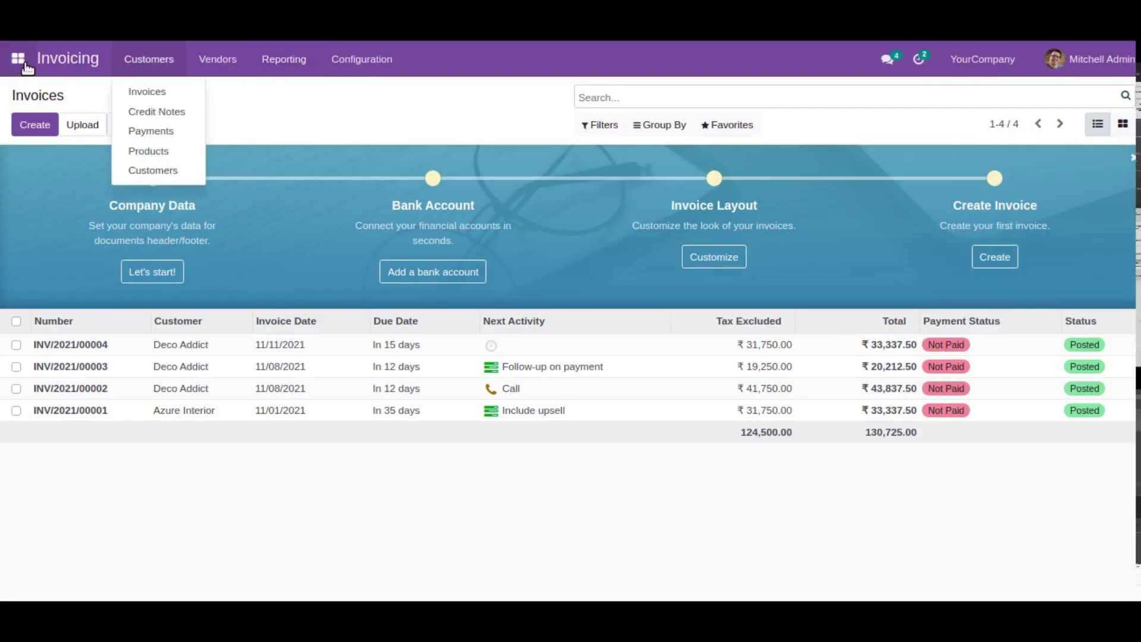
Step: Open the Apps catalogue and show it as a list grouped by Author
left_click(25, 65)
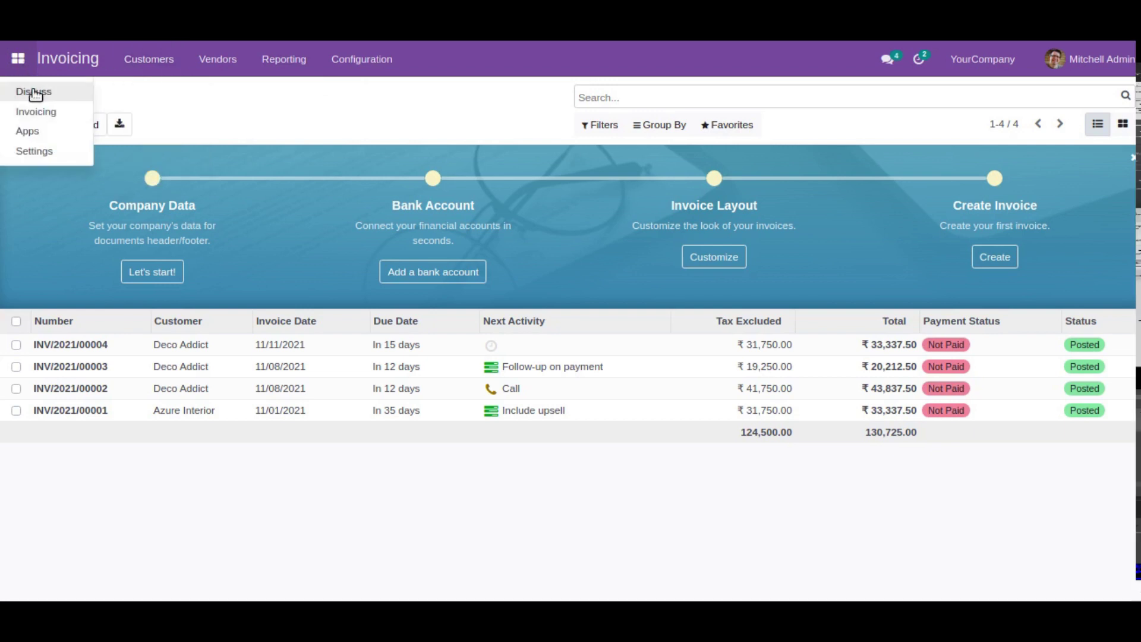
left_click(28, 130)
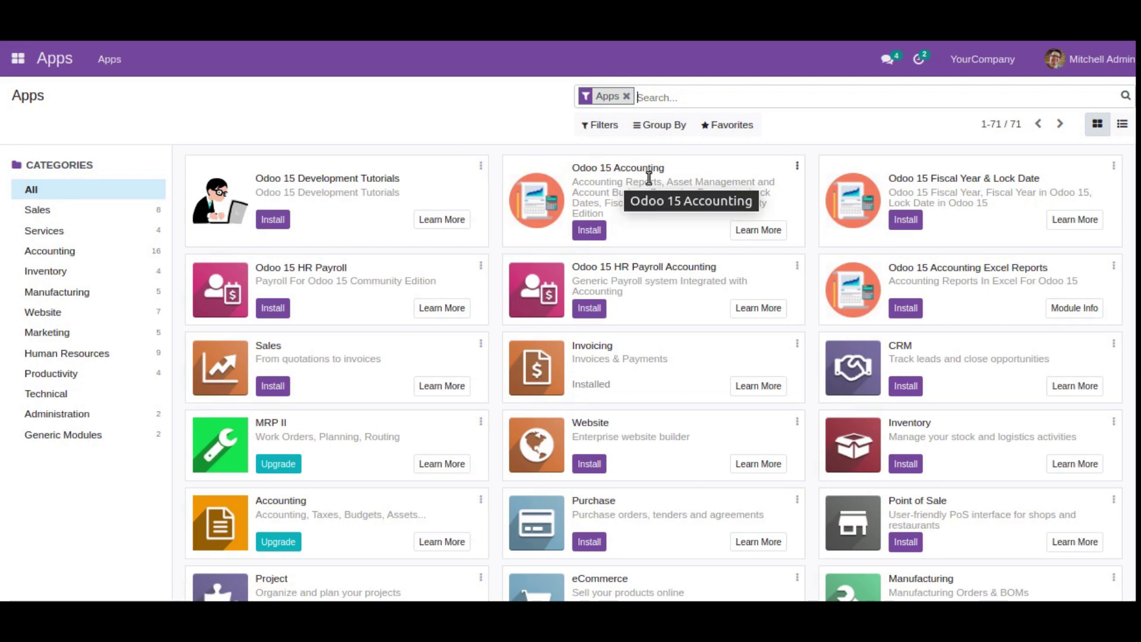
left_click(655, 127)
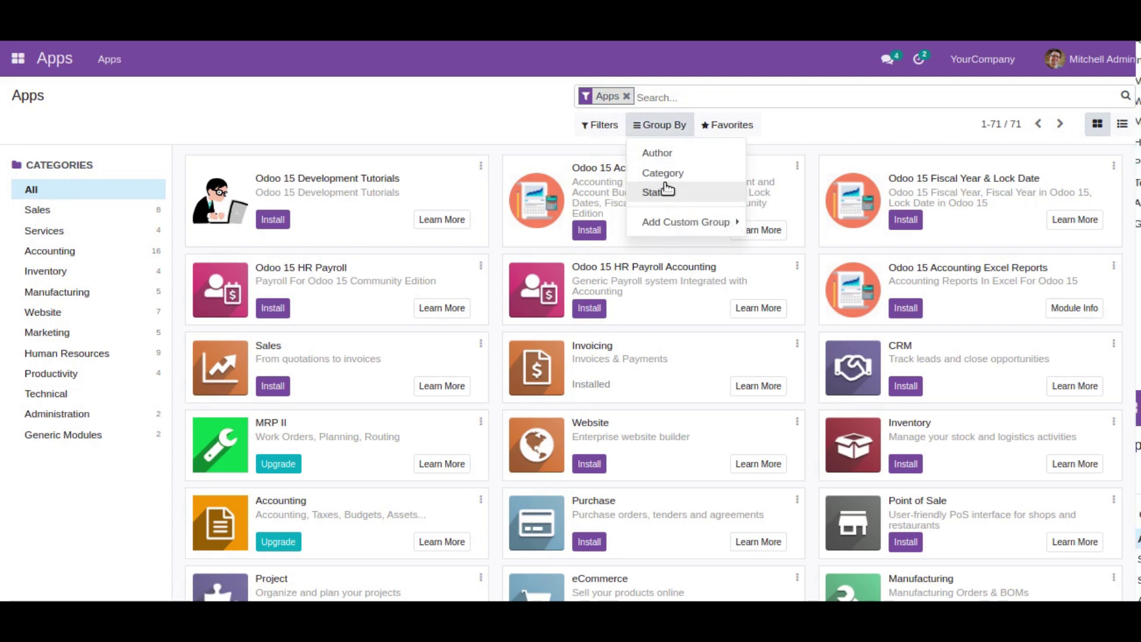
left_click(659, 153)
left_click(1122, 125)
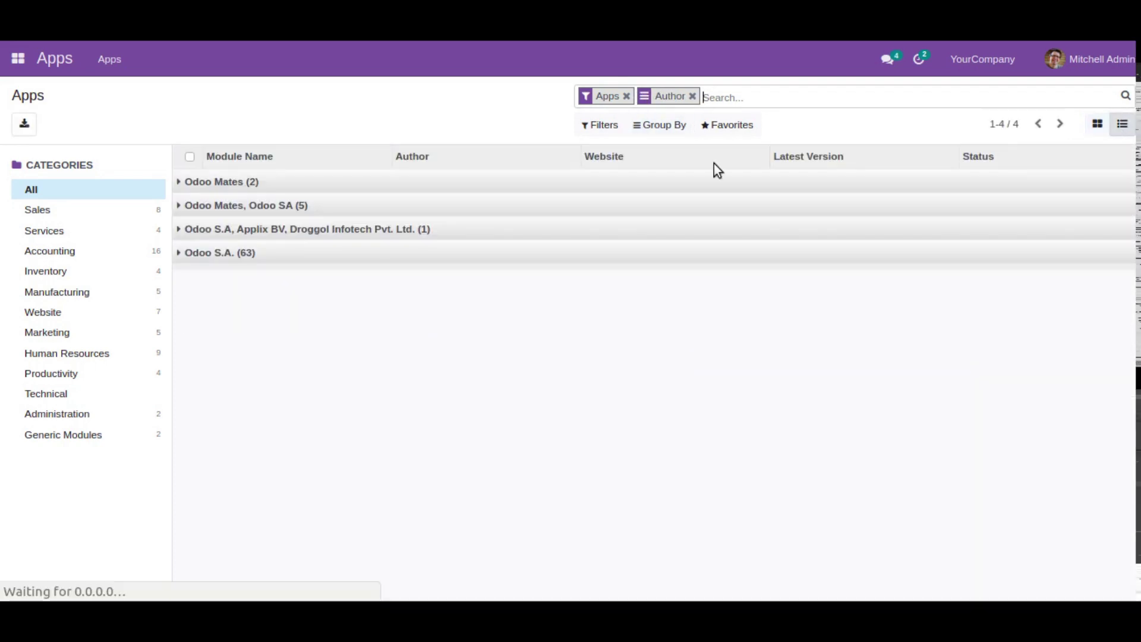
Step: Check the modules in the "Odoo Mates" group, collapse it, and expand the "Odoo Mates, Odoo SA" group
left_click(255, 186)
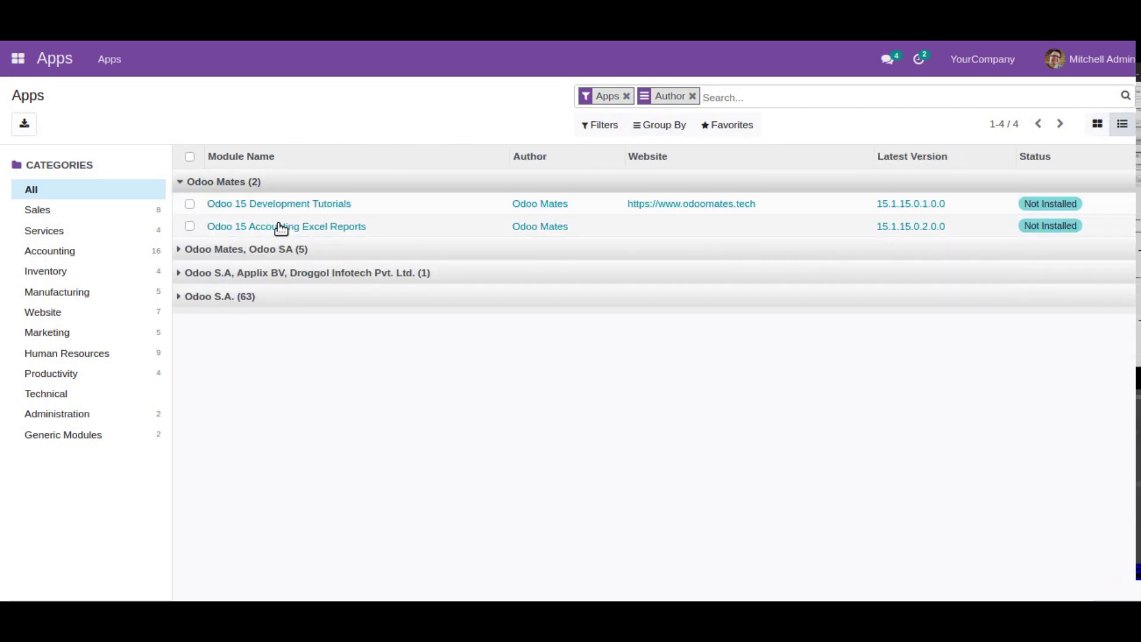
left_click(246, 187)
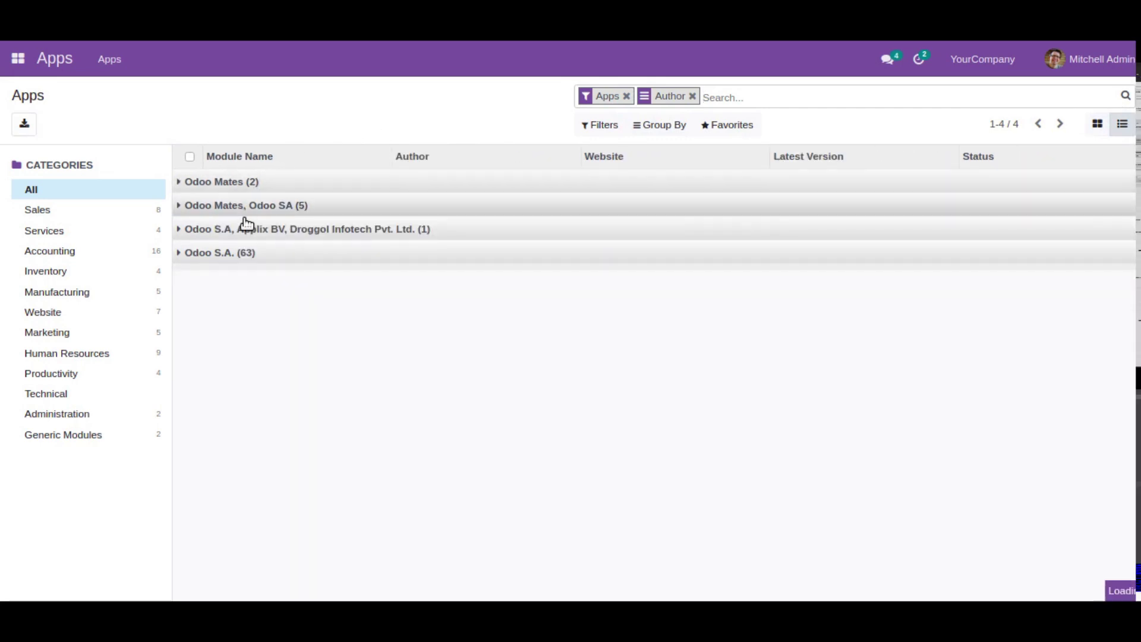
left_click(244, 208)
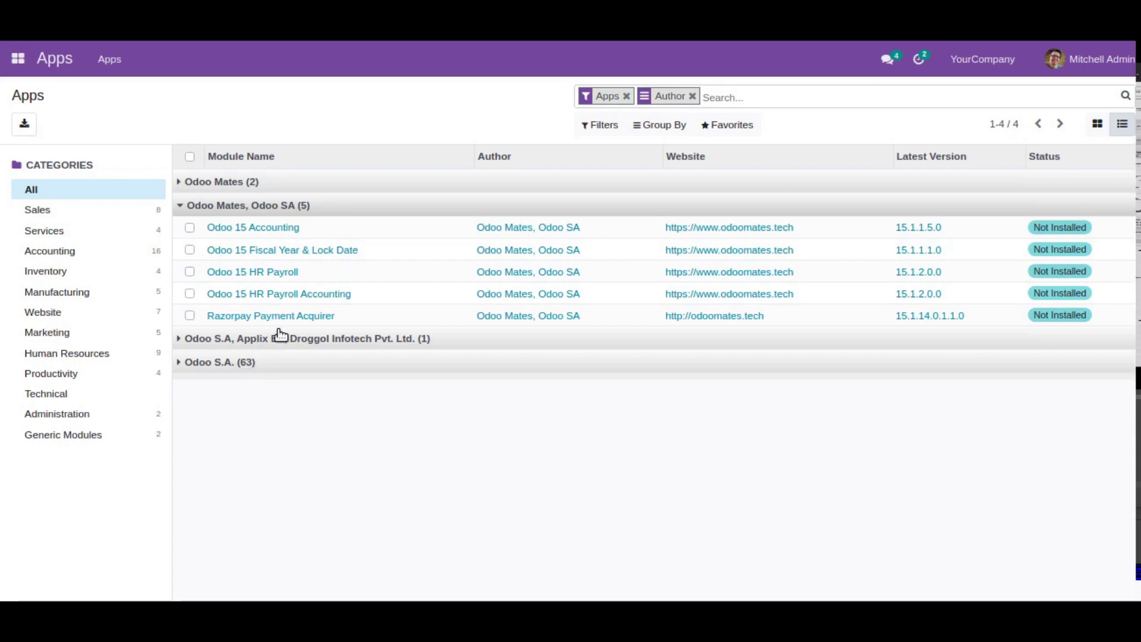
Step: Remove the Apps filter and review all modules listed under the "Odoo Mates, Odoo SA" author
left_click(627, 96)
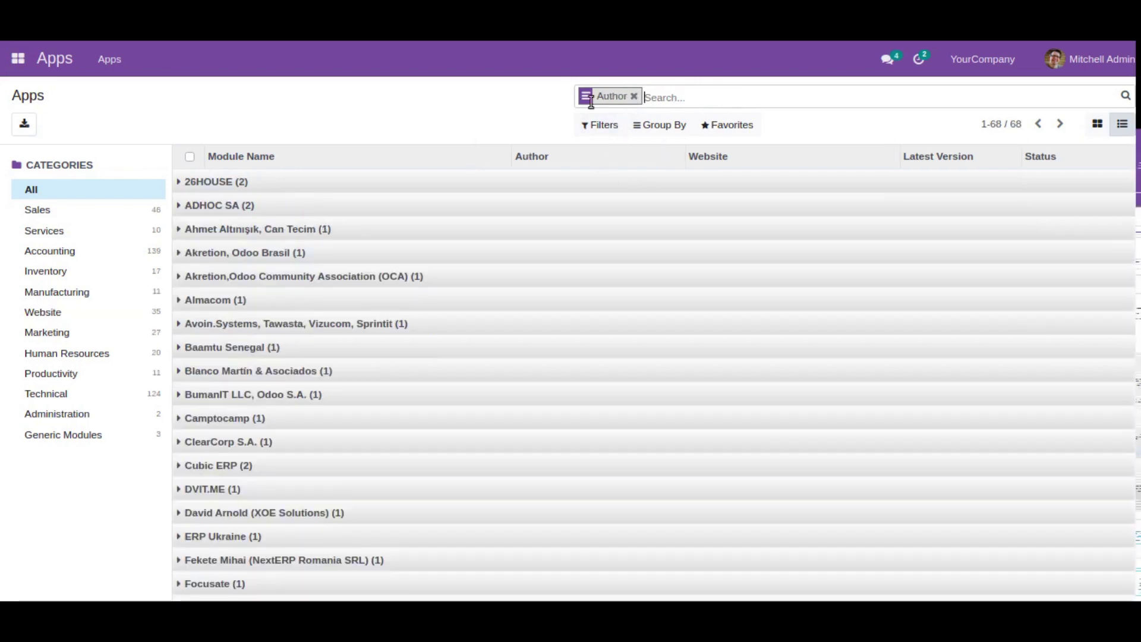
scroll(280, 288, "down", 15)
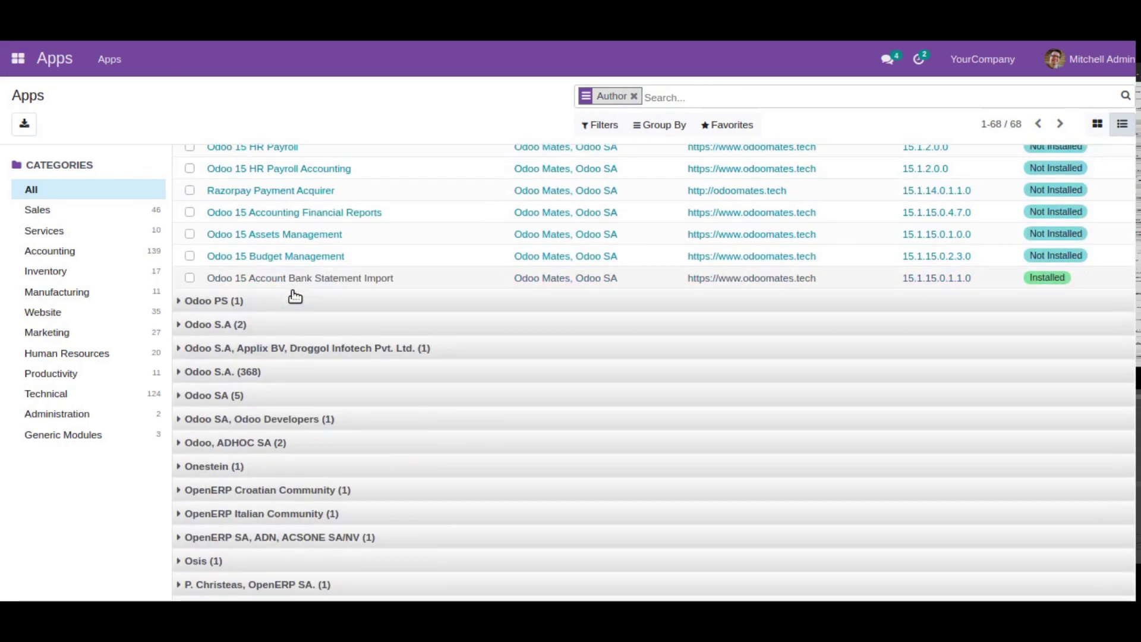
scroll(267, 315, "up", 4)
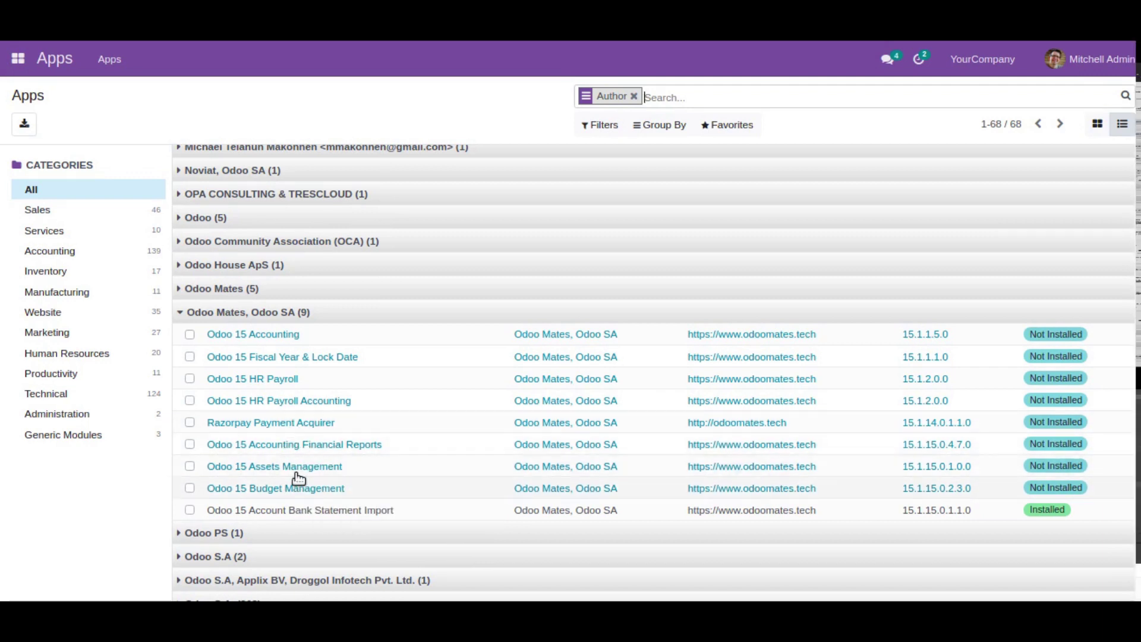
Step: Clear the Author grouping and install the Odoo 15 Accounting module
left_click(633, 99)
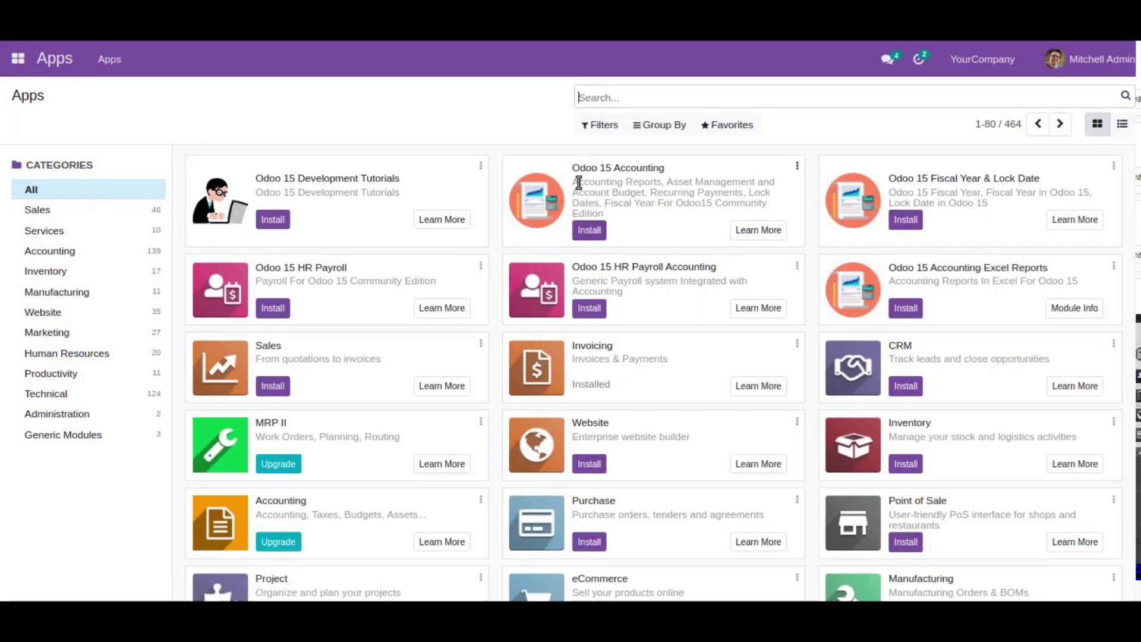
left_click_drag(573, 167, 691, 178)
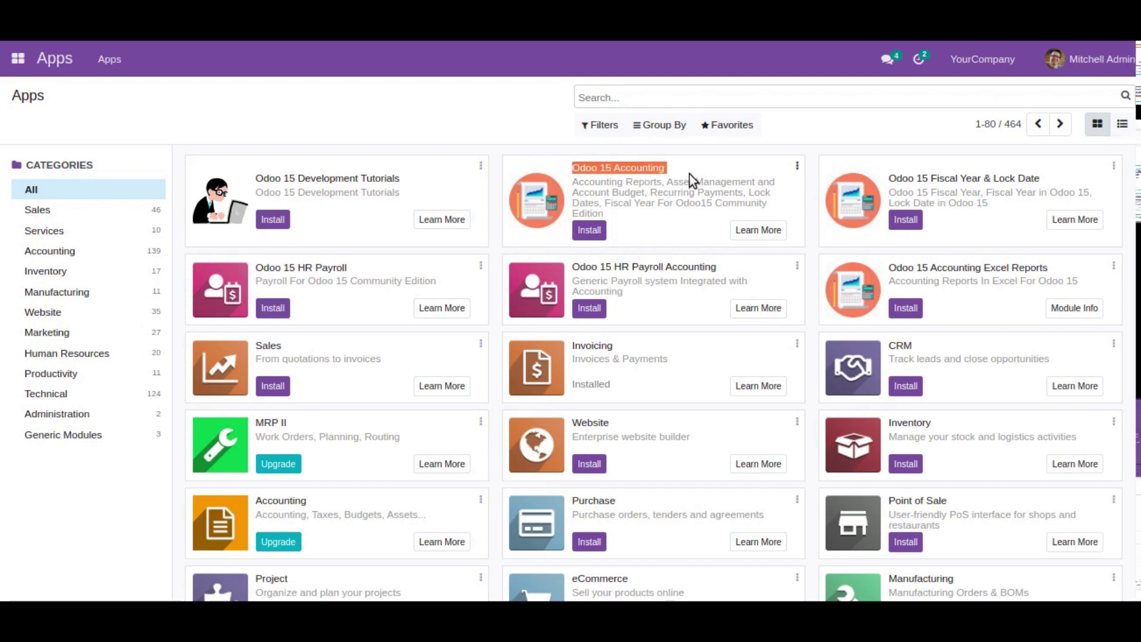
left_click(599, 236)
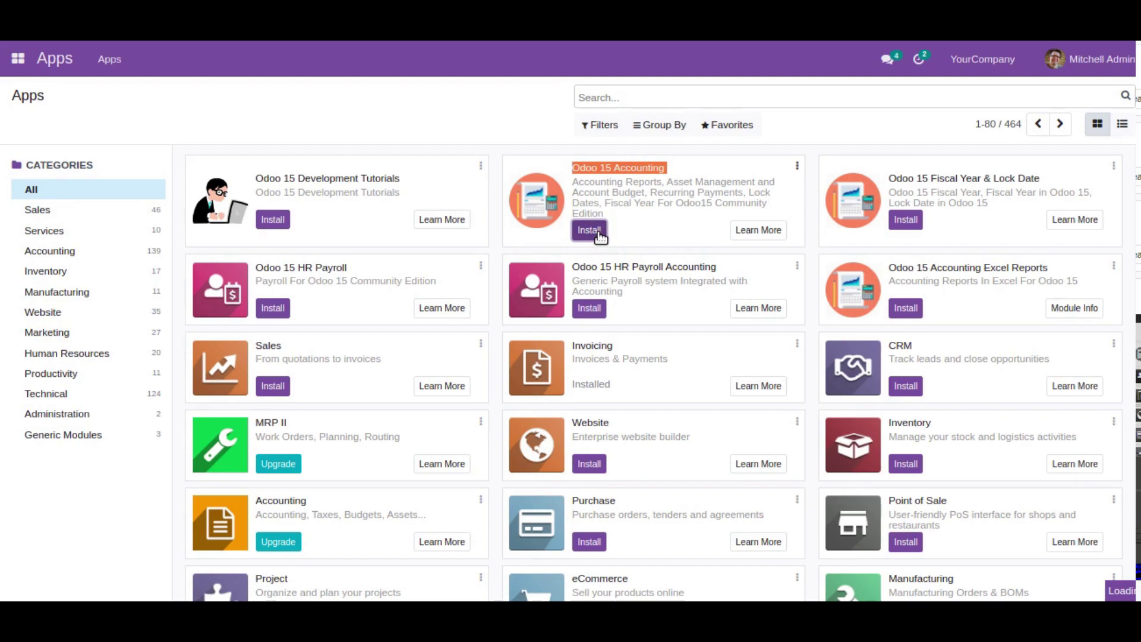
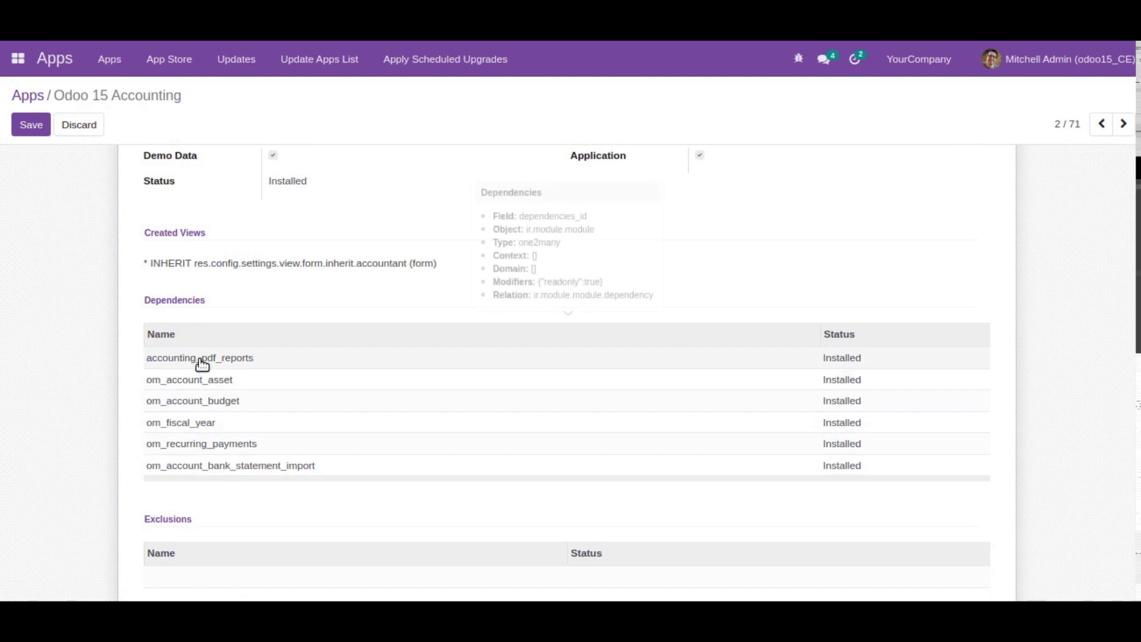
Step: Check the dependencies of the Odoo 15 Accounting module and open the Accounting app
mouse_move(300, 472)
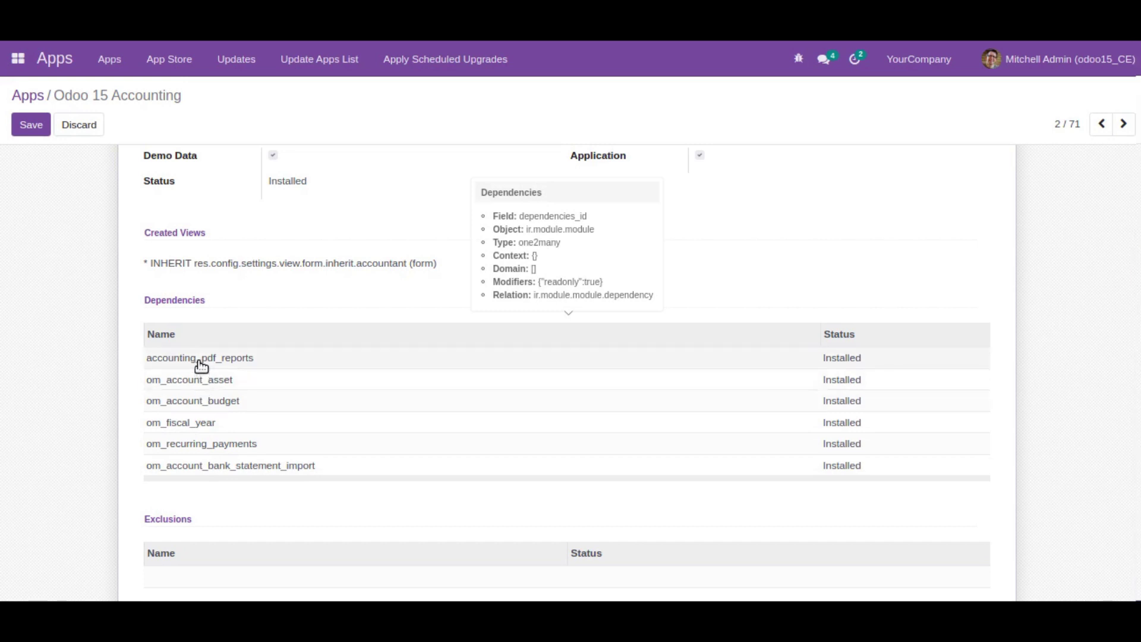
left_click(18, 59)
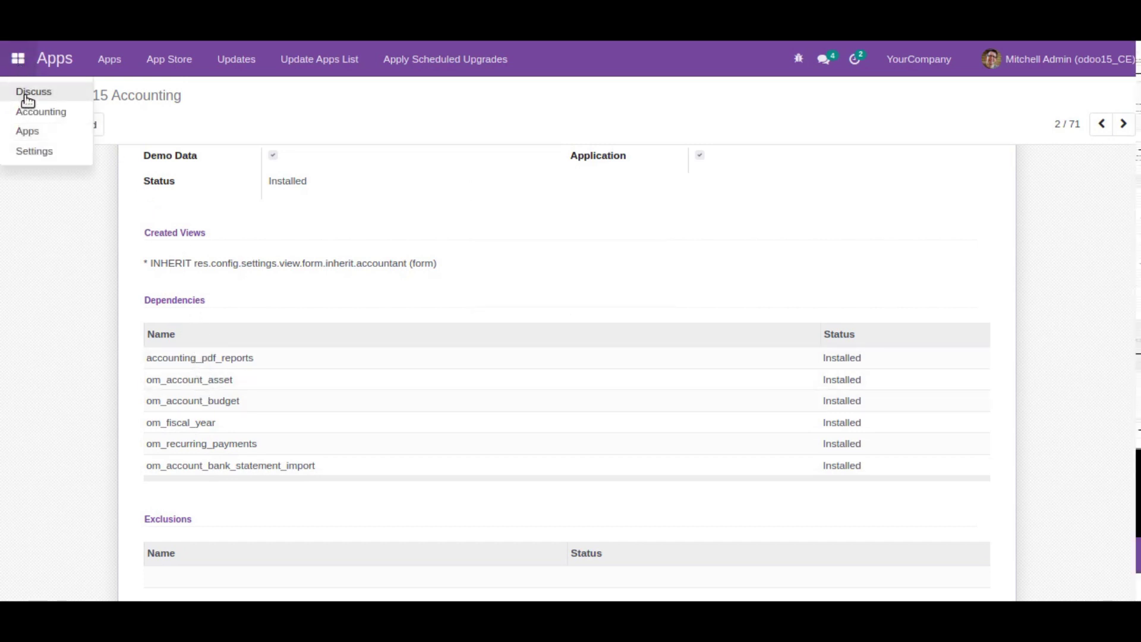
left_click(28, 114)
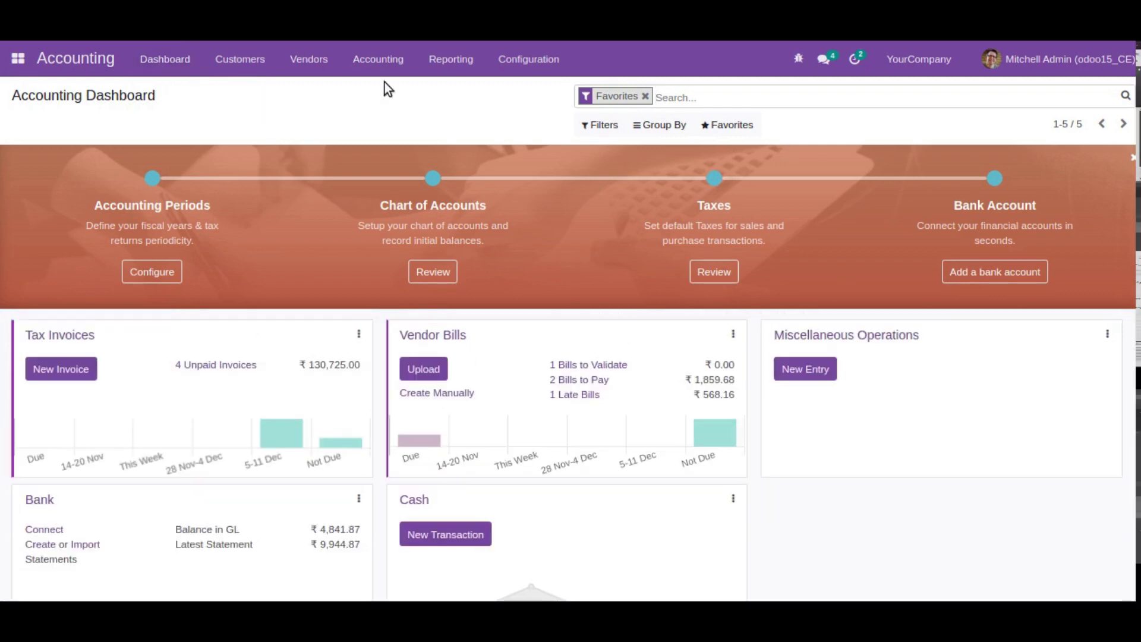
Step: View the Bank Statements list, followed by the Cash Registers list, in the Accounting app
left_click(242, 68)
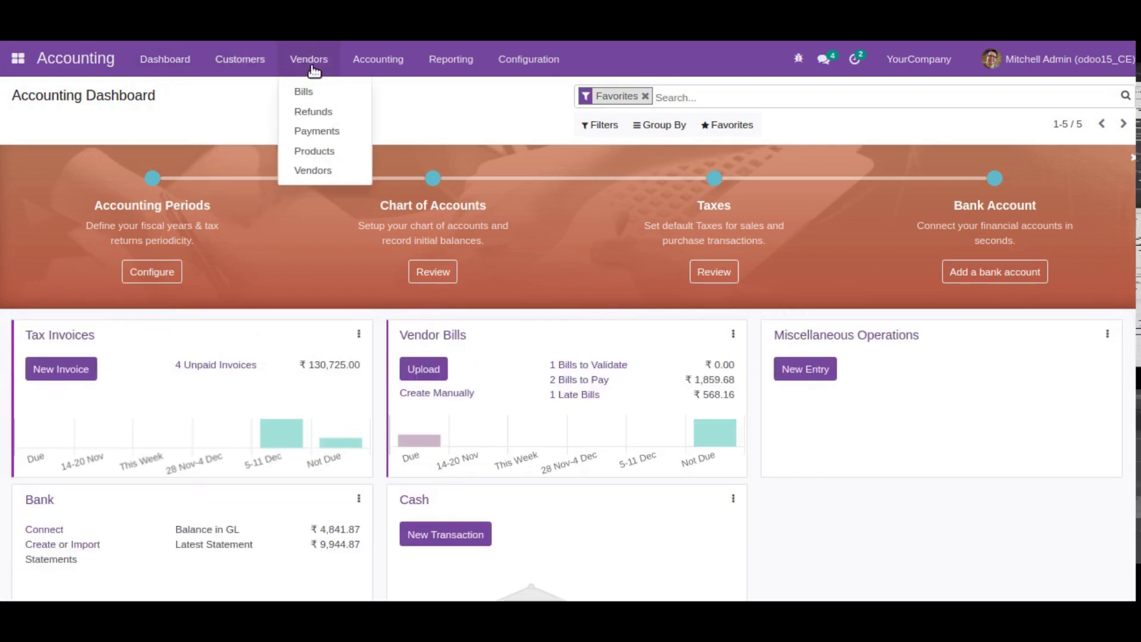
mouse_move(369, 72)
scroll(392, 205, "down", 2)
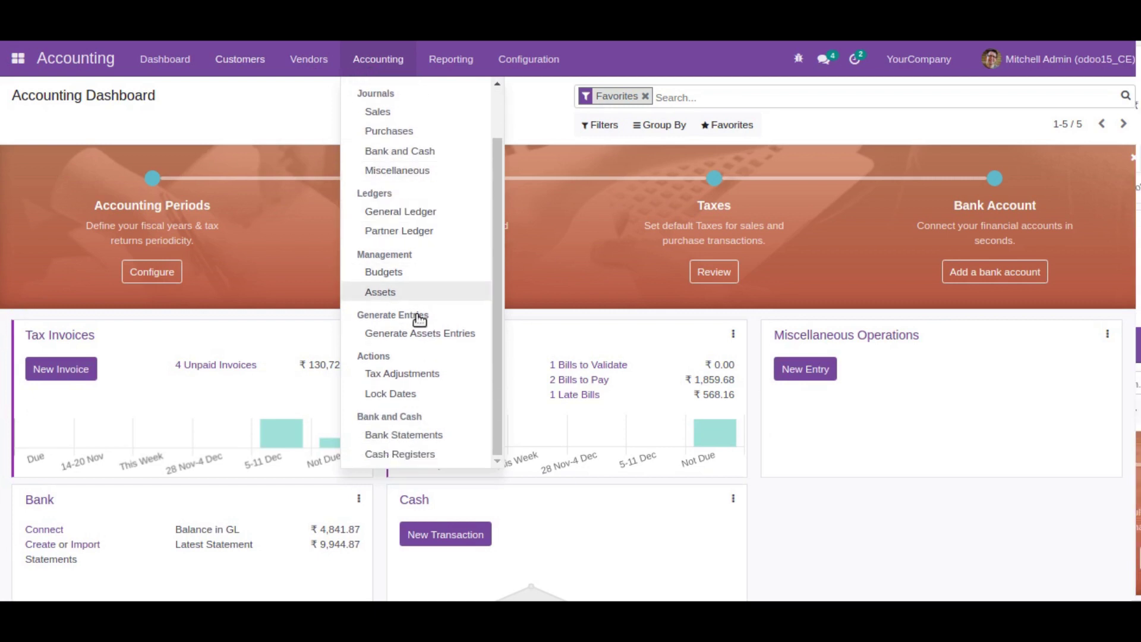
left_click(404, 435)
left_click(378, 71)
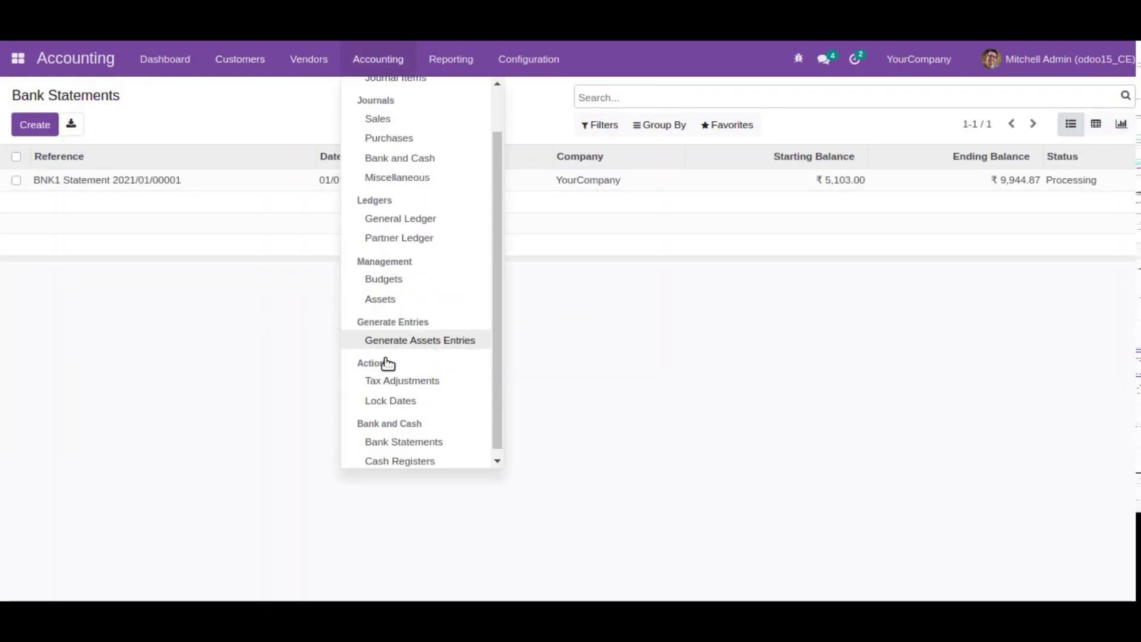
left_click(416, 450)
Step: Open the Lock Dates dialog to view its fiscal period fields, and cancel it
left_click(378, 59)
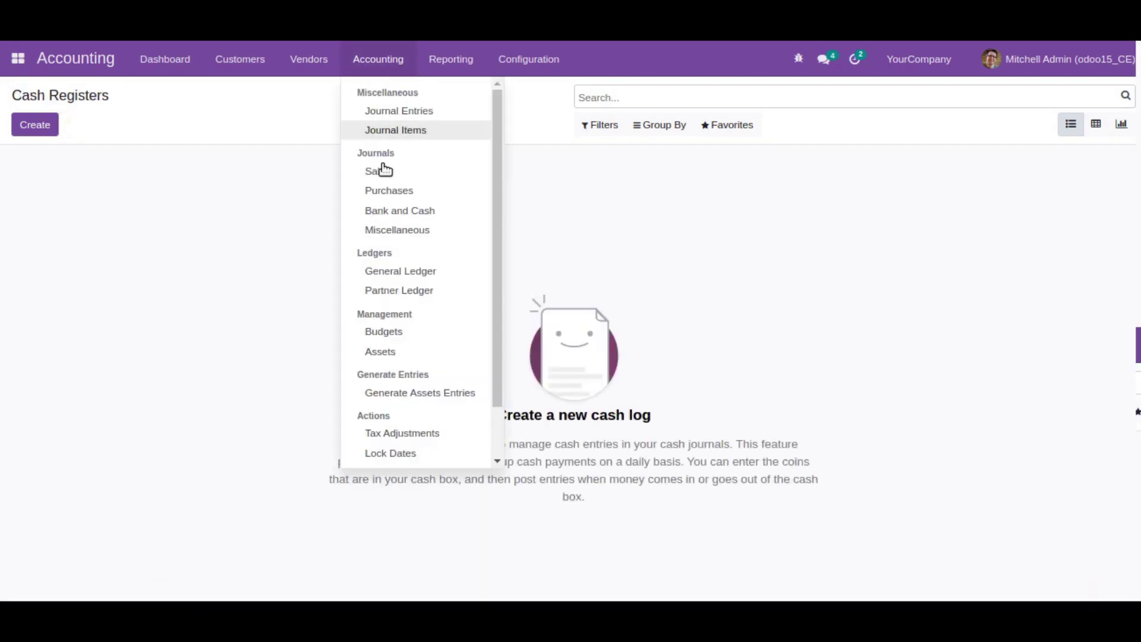
scroll(408, 400, "down", 2)
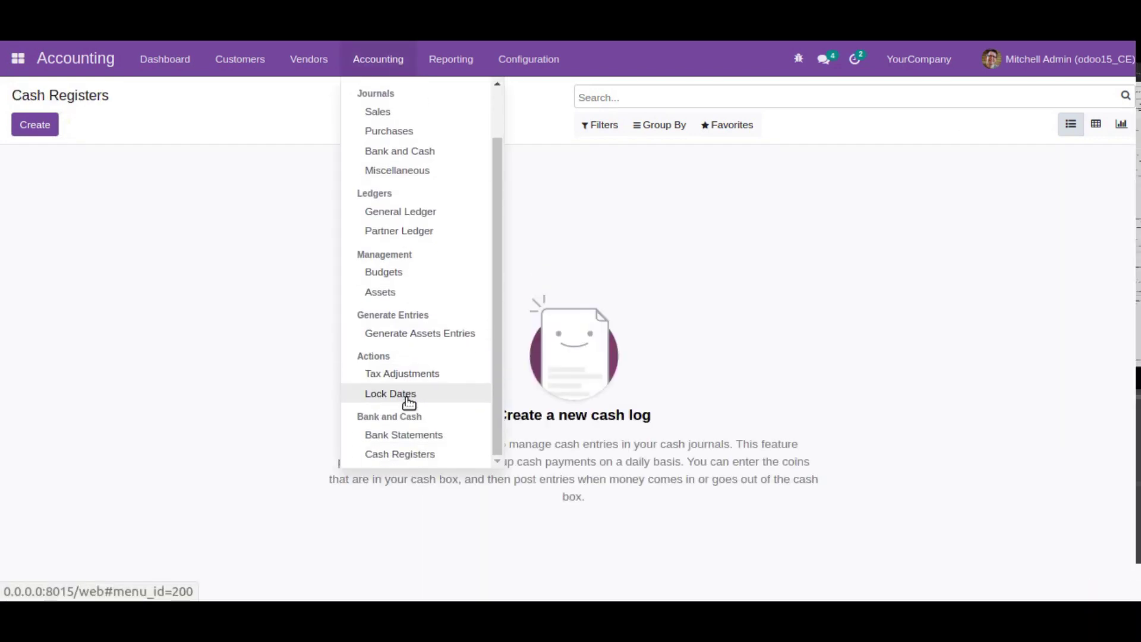
left_click(409, 403)
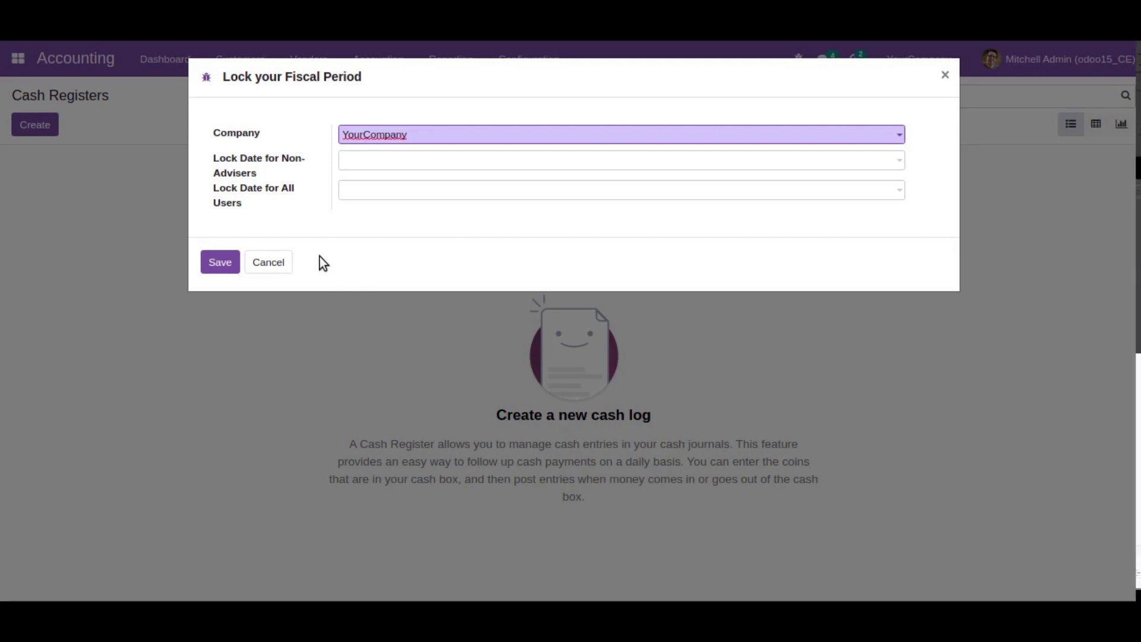
left_click(285, 265)
Step: Open the Assets report from the management reports, and look through the available accounting operations
left_click(449, 66)
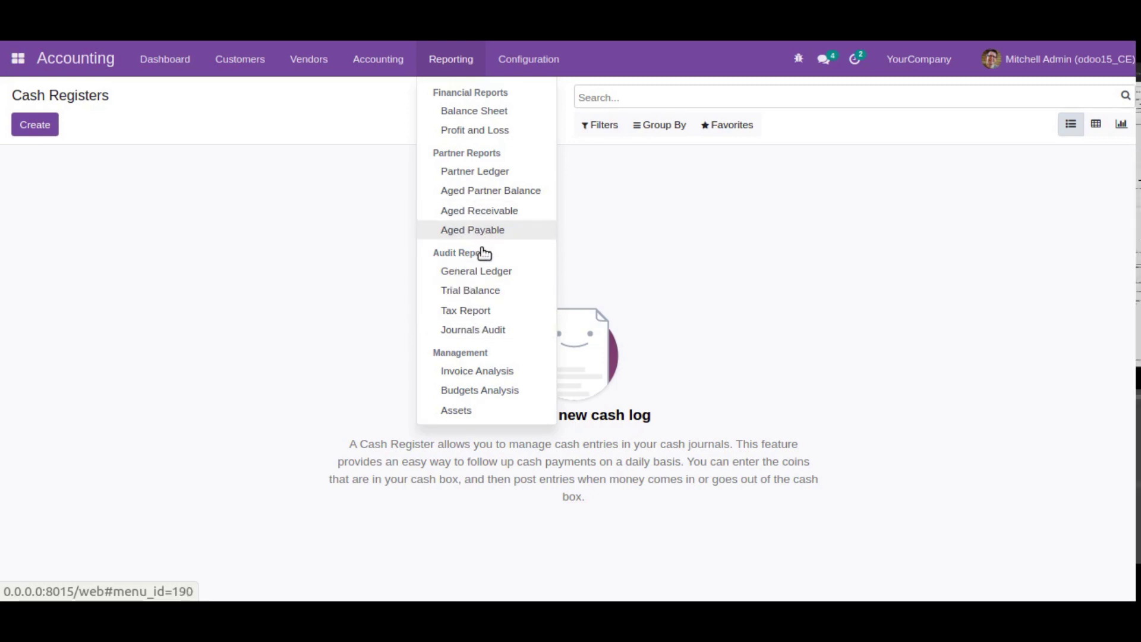
left_click(466, 410)
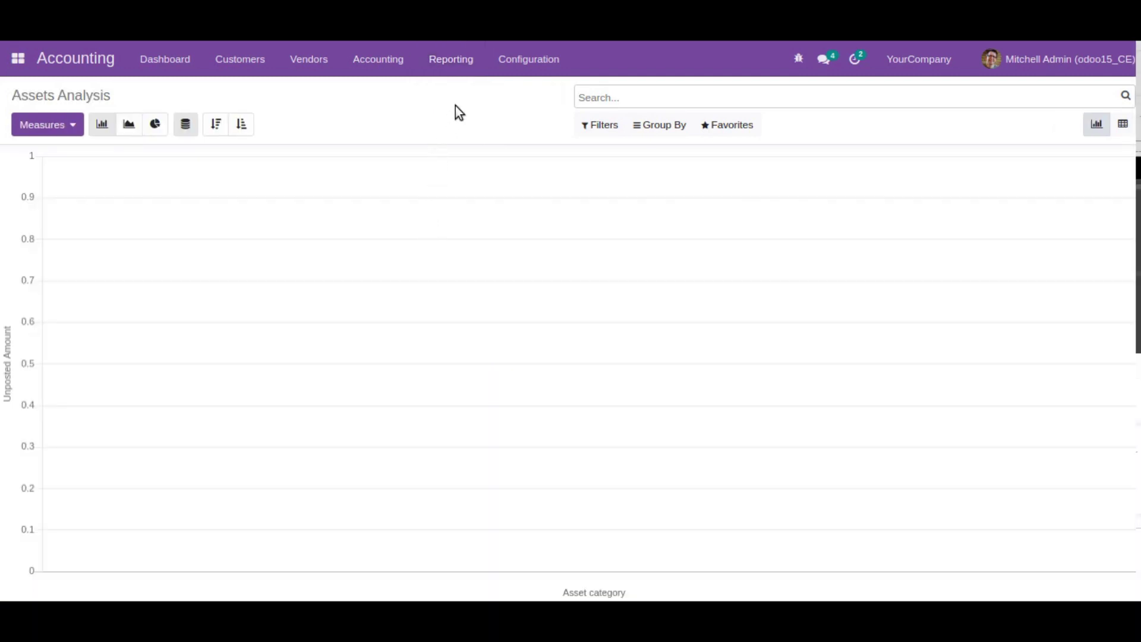
left_click(398, 70)
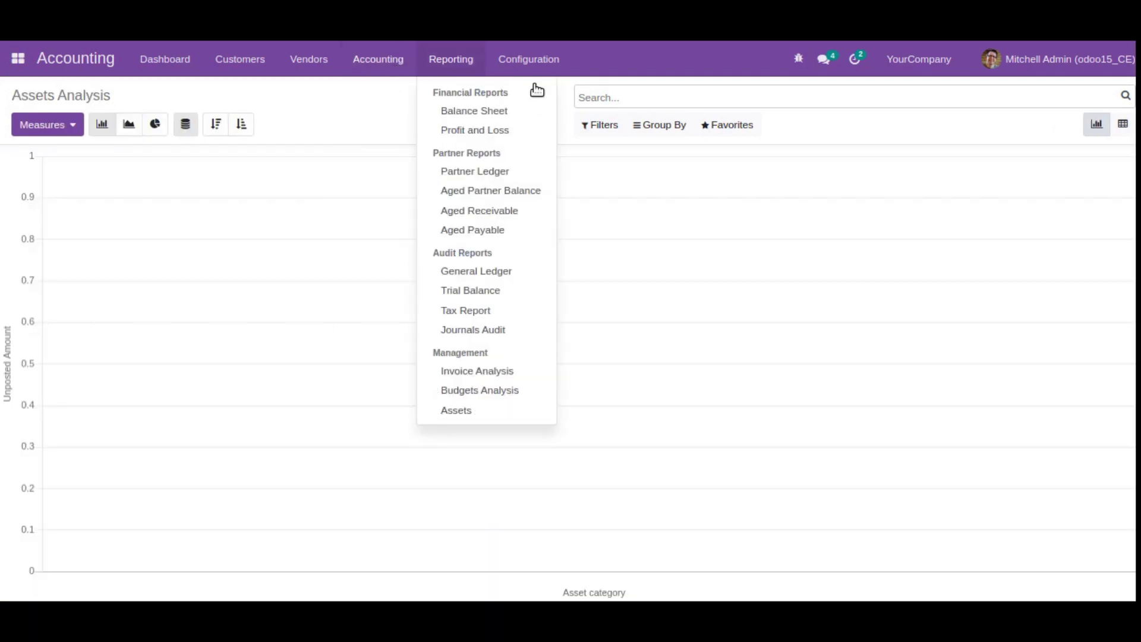
scroll(383, 334, "down", 1)
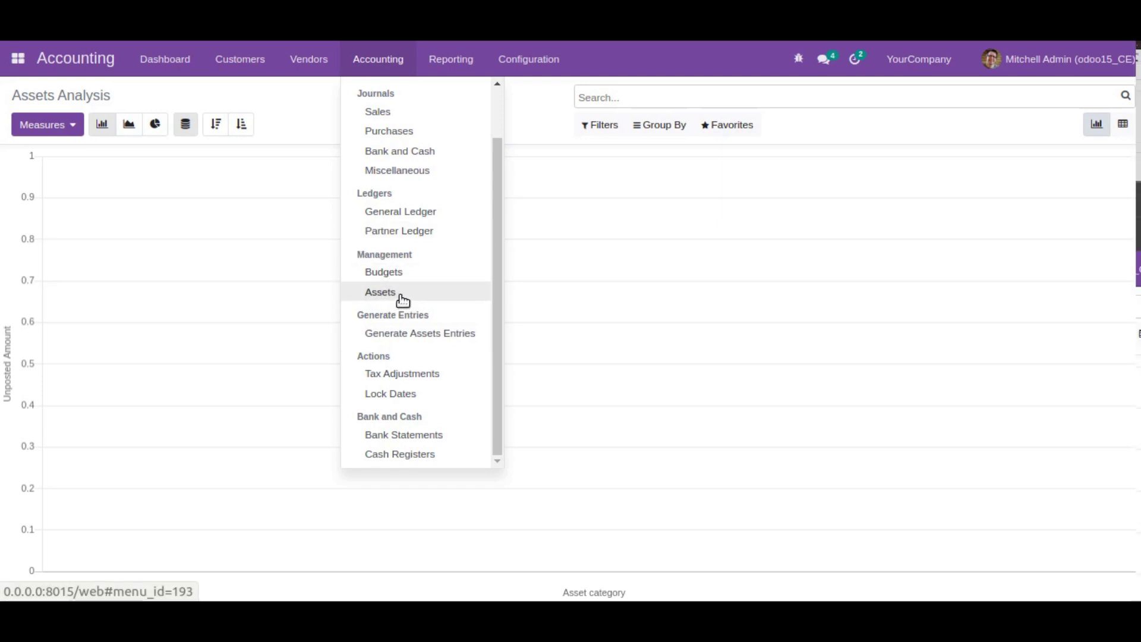
Step: Open the Accounting settings and review the options down to Fiscal Periods, Analytics and Anglo-Saxon Accounting
mouse_move(542, 64)
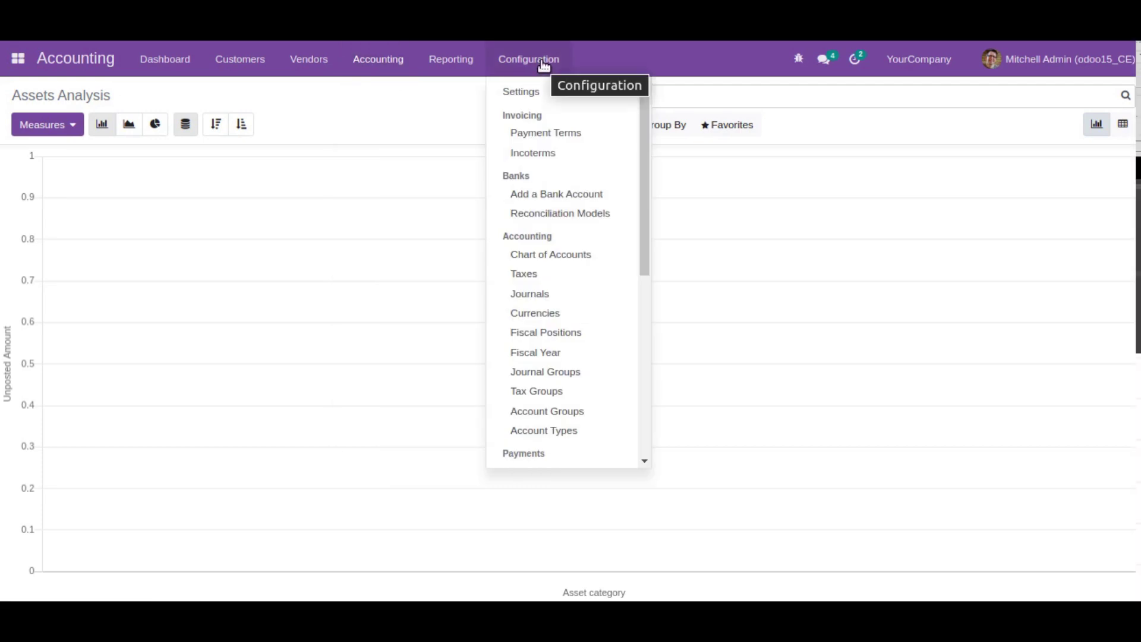
left_click(535, 91)
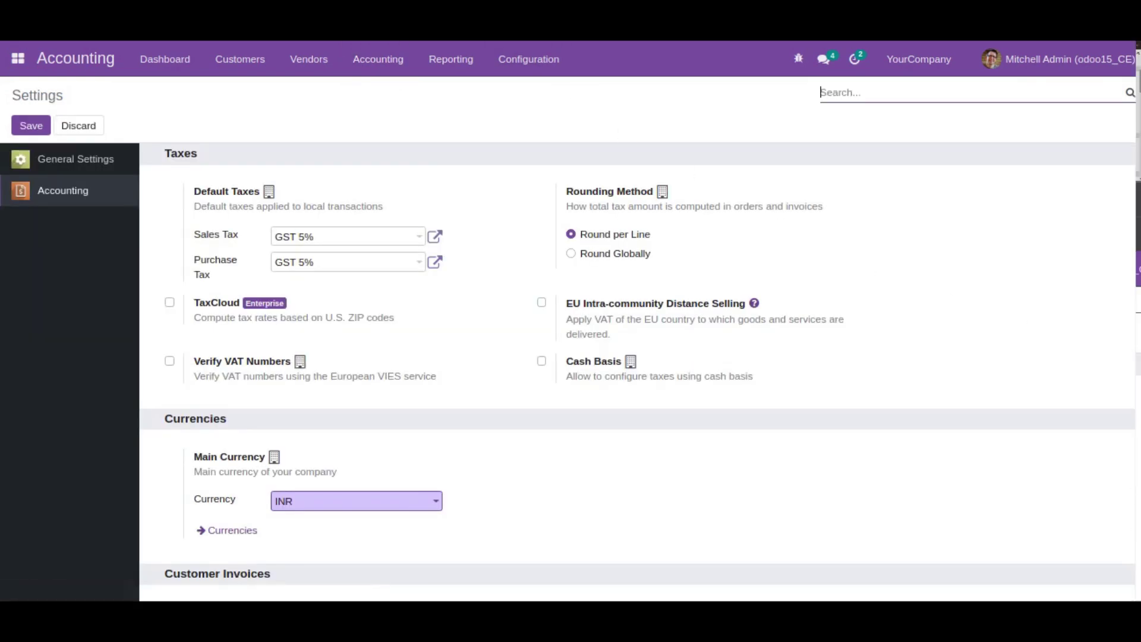
scroll(635, 368, "down", 15)
scroll(636, 368, "down", 4)
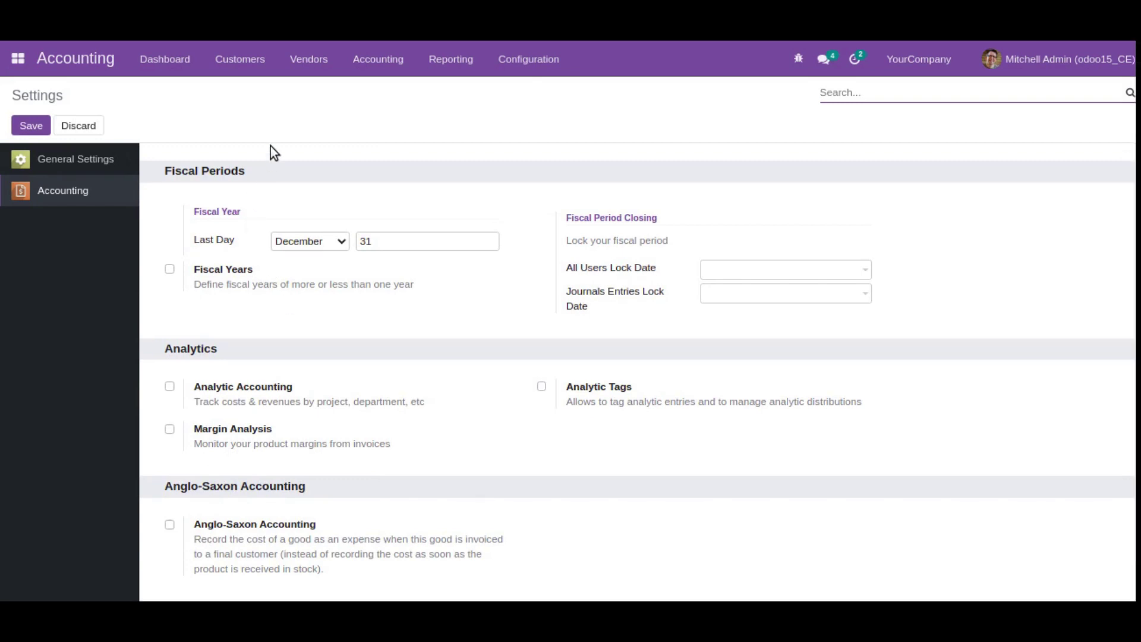
left_click(433, 68)
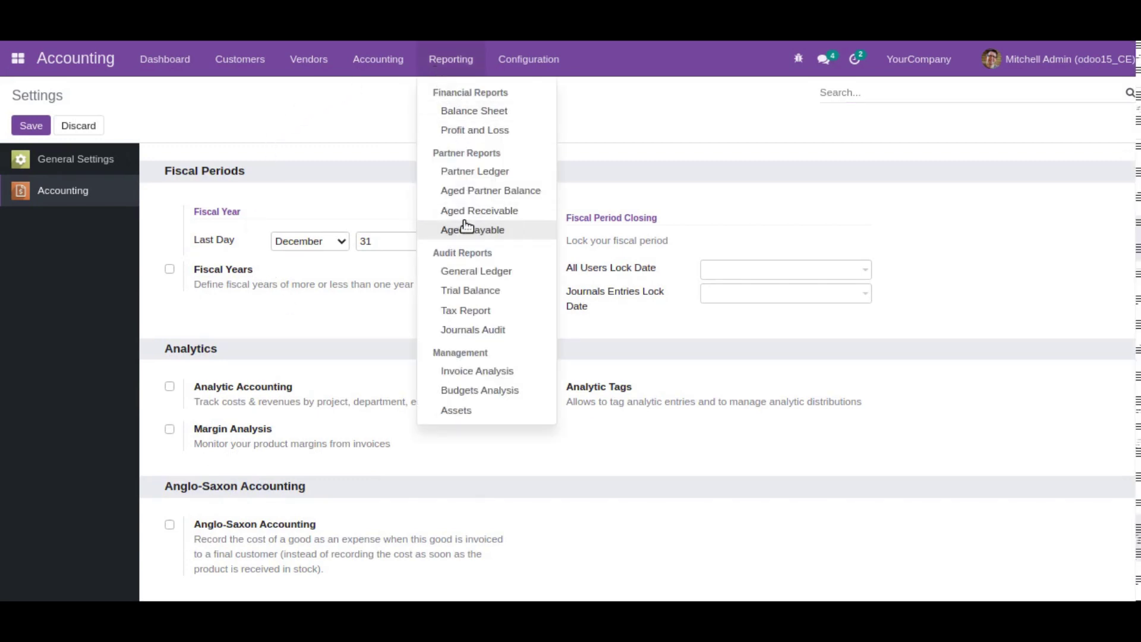
left_click(376, 74)
left_click(376, 74)
left_click(377, 74)
scroll(364, 403, "down", 3)
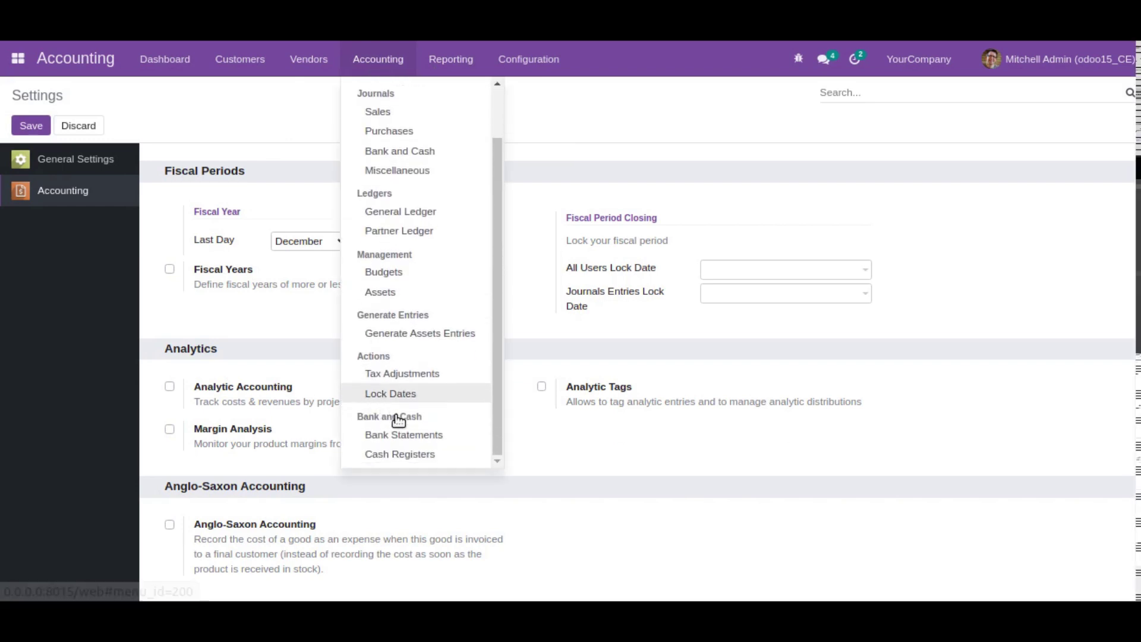
Step: Open the Fiscal Year list from the accounting configuration
left_click(532, 72)
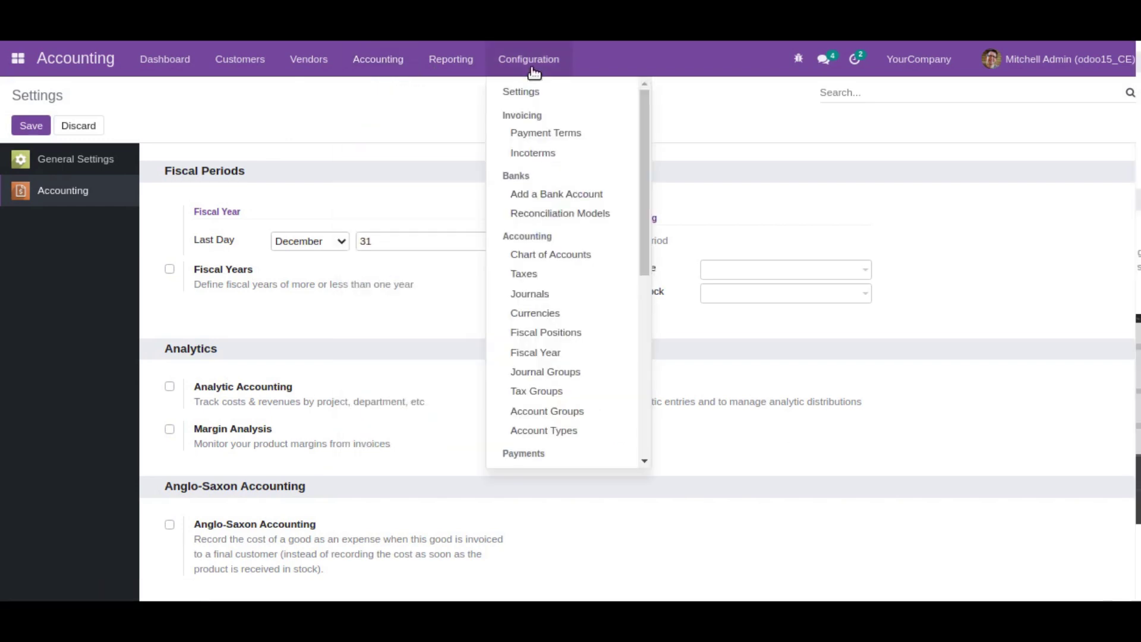
scroll(552, 297, "down", 3)
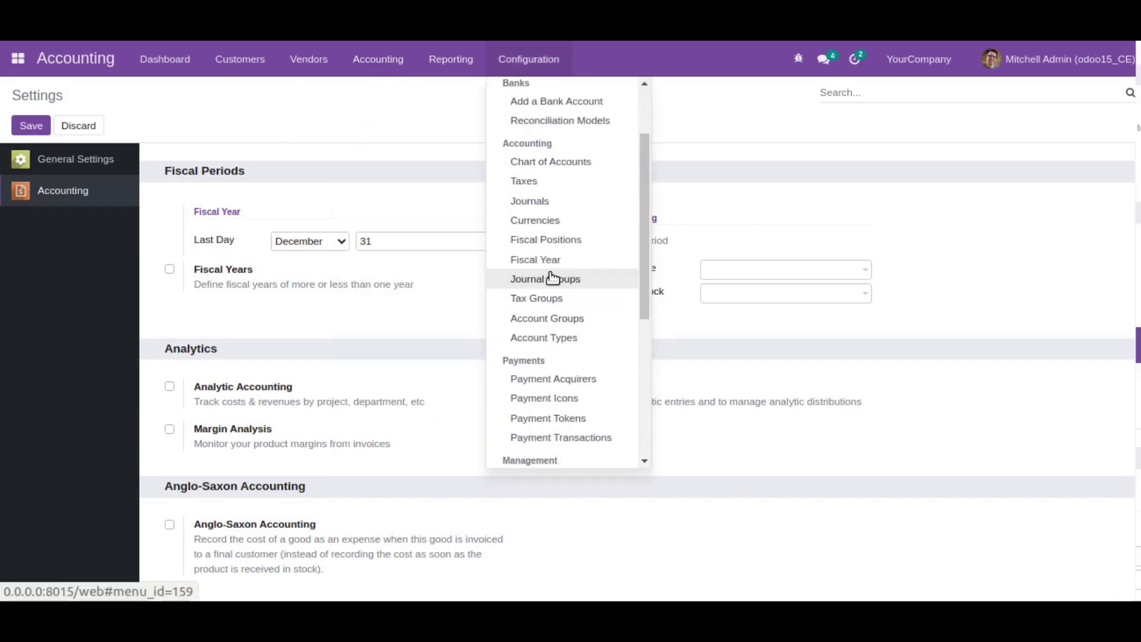
left_click(553, 264)
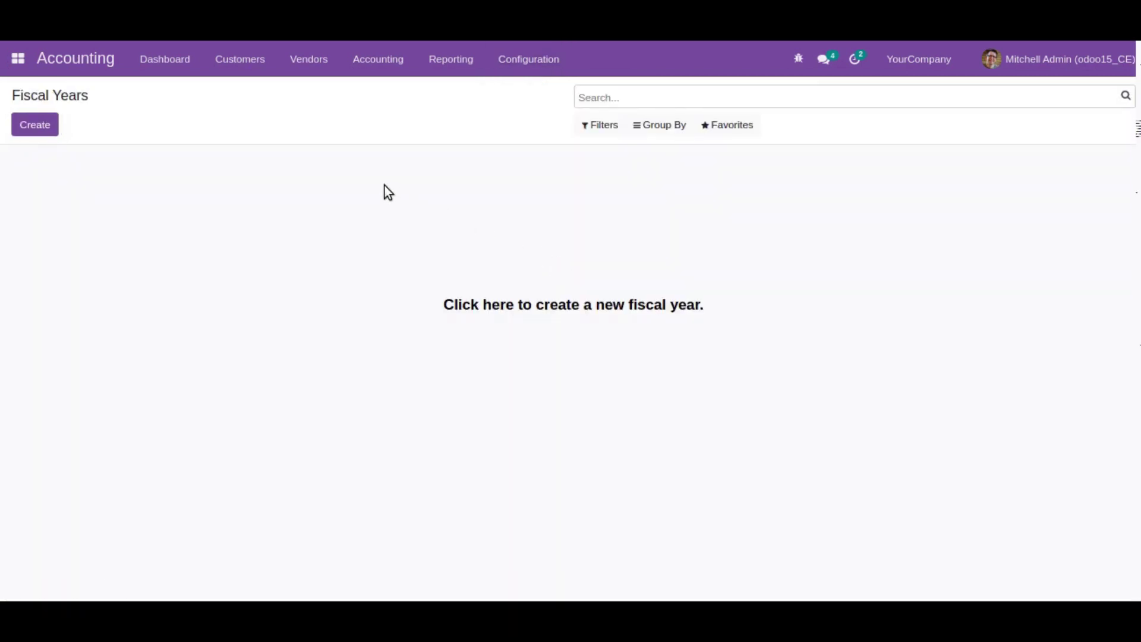
Step: Open the bank statement import dialog from the accounting dashboard's Bank card to view its upload option, and cancel it
left_click(168, 70)
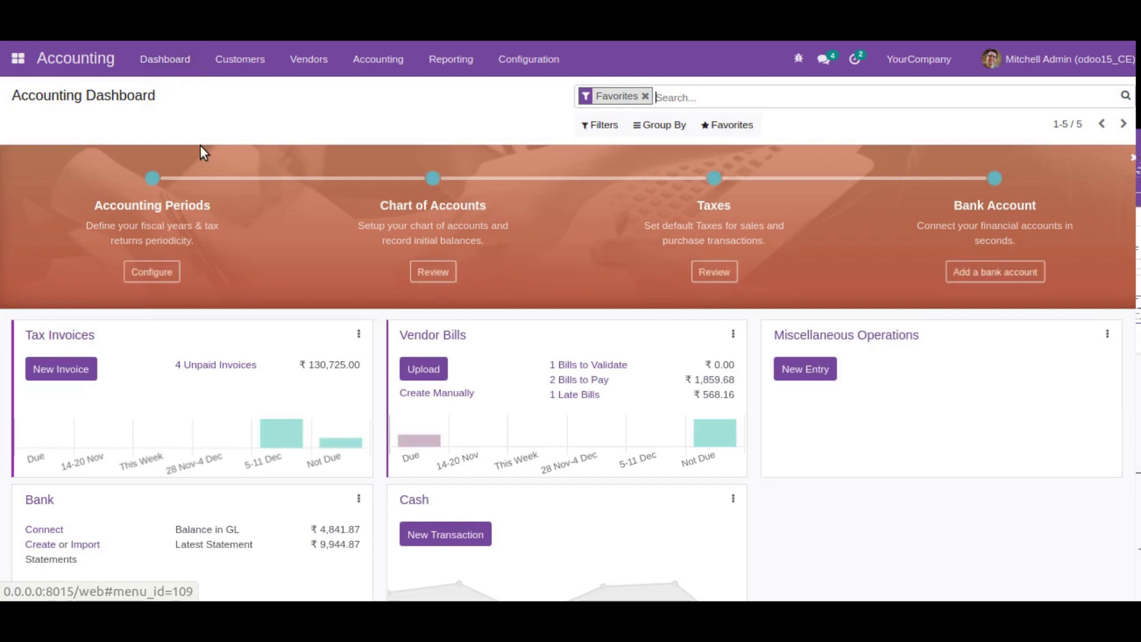
scroll(130, 395, "down", 1)
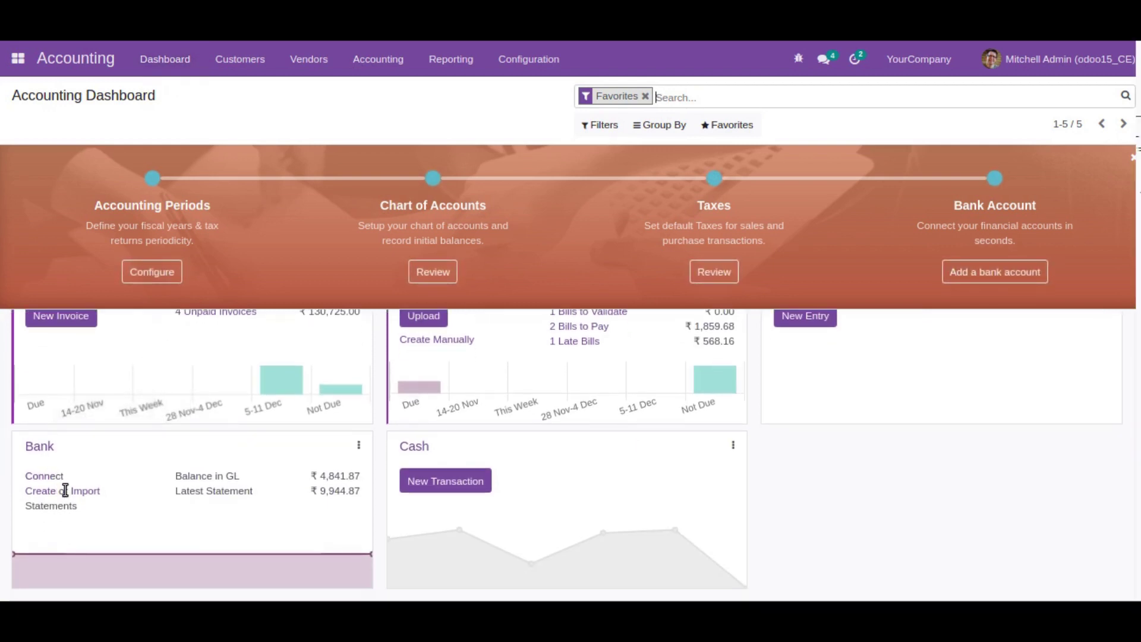
left_click(85, 502)
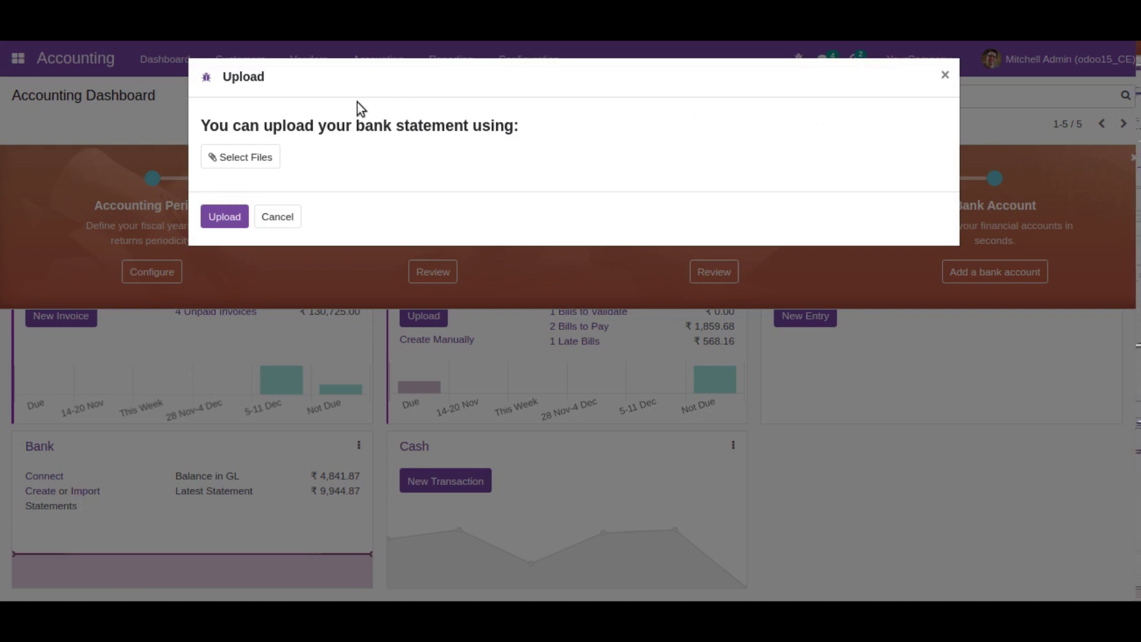
left_click(292, 220)
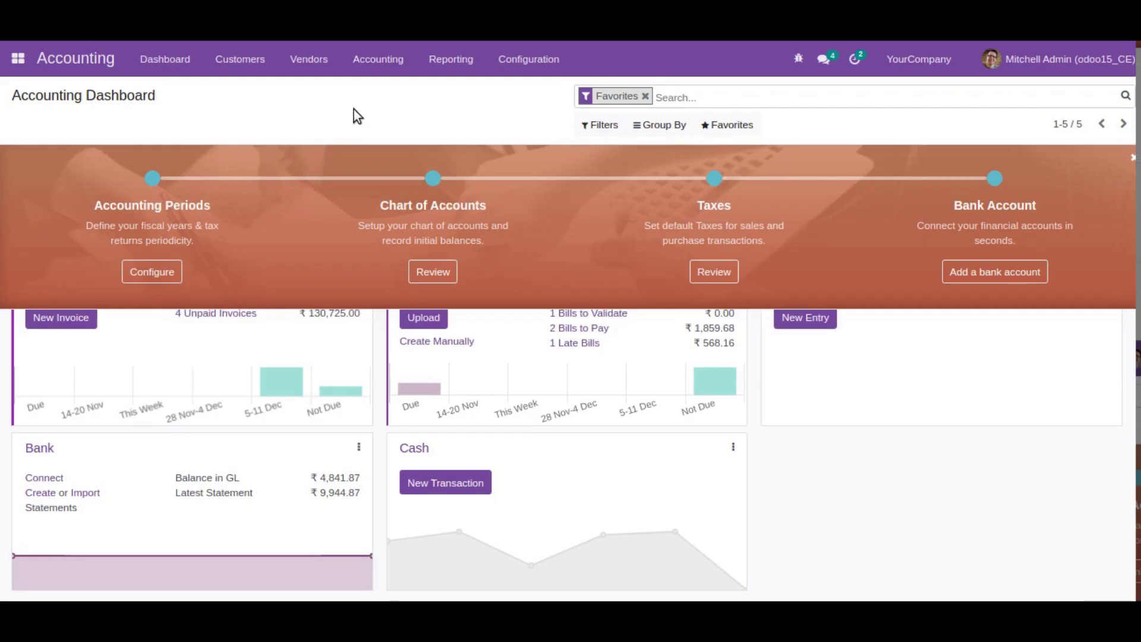
Step: Look through the accounting operations for journals, ledgers, budgets, assets, lock dates, and bank and cash
left_click(381, 62)
scroll(416, 294, "down", 2)
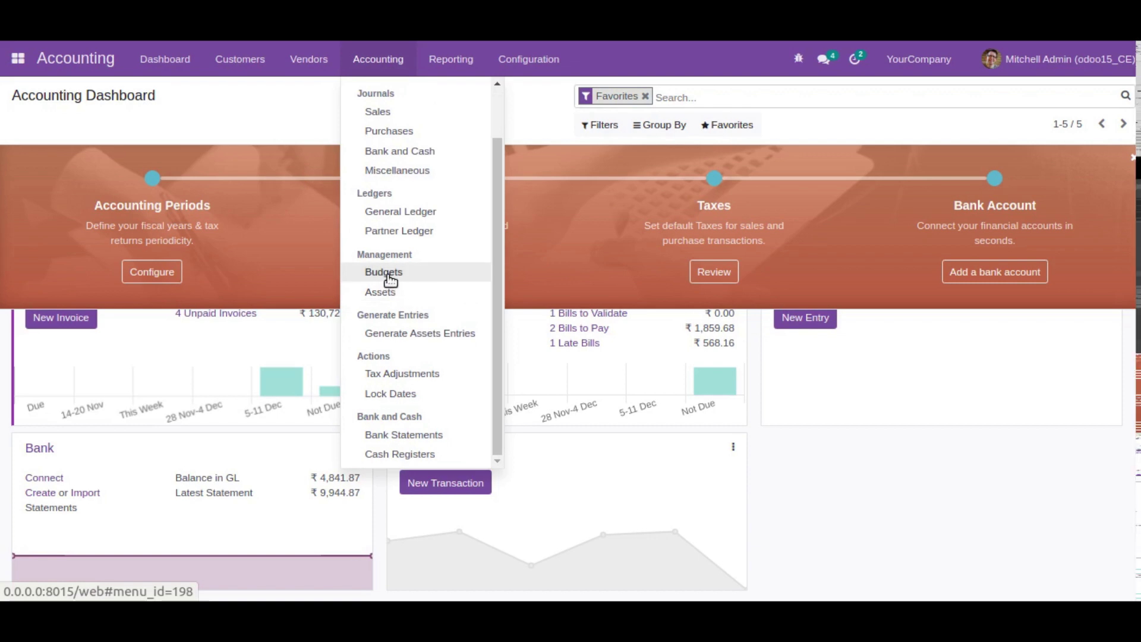
mouse_move(289, 46)
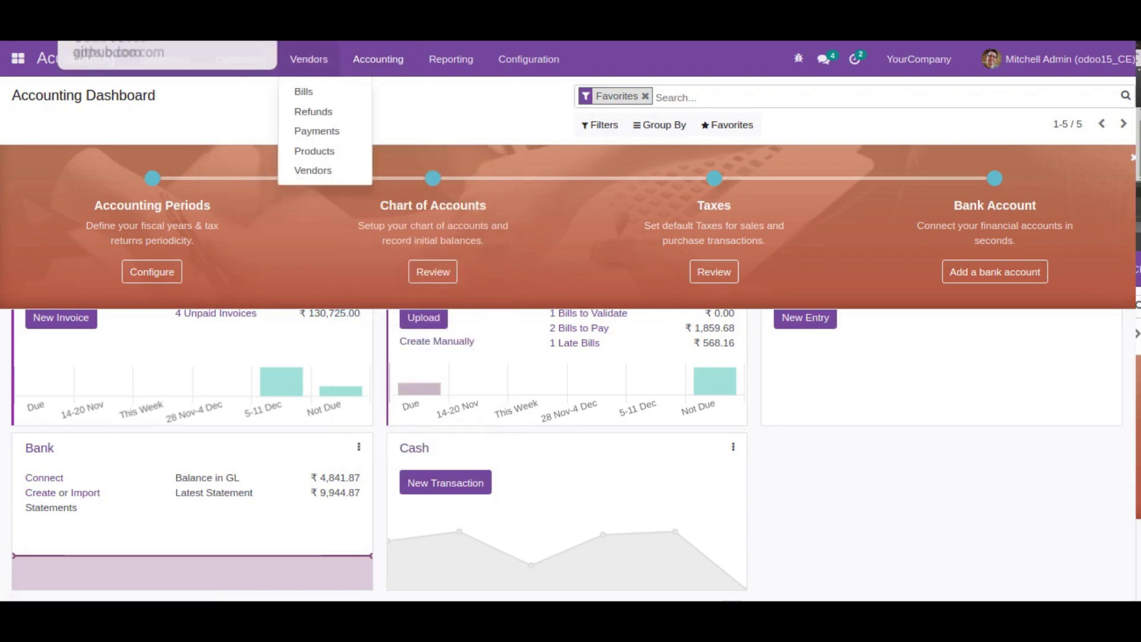
left_click(131, 26)
scroll(615, 325, "down", 2)
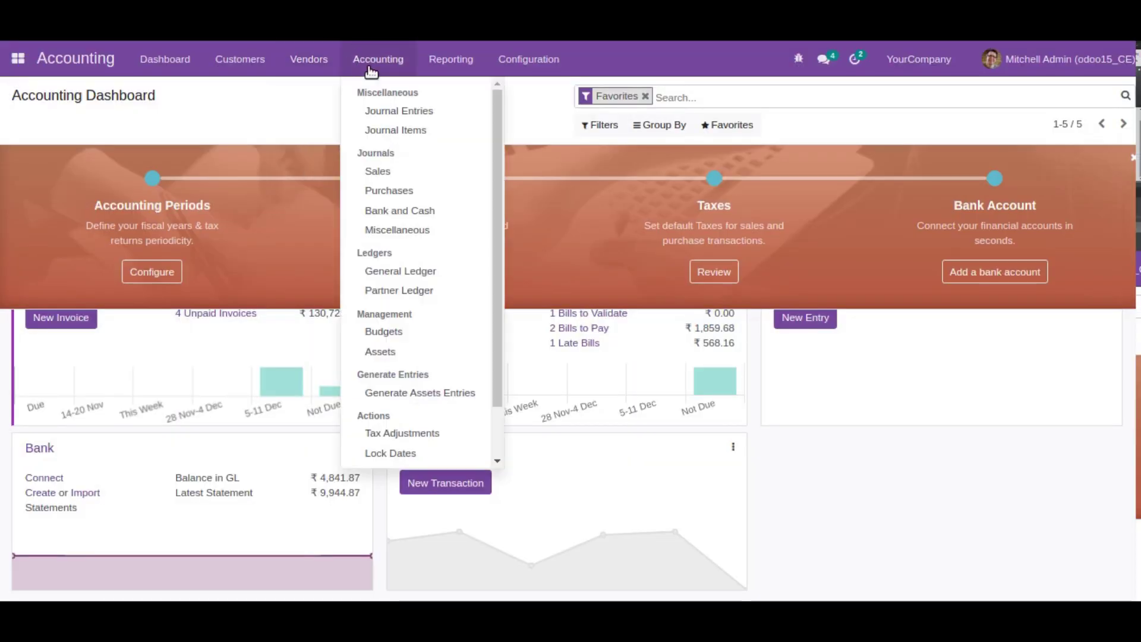
mouse_move(447, 66)
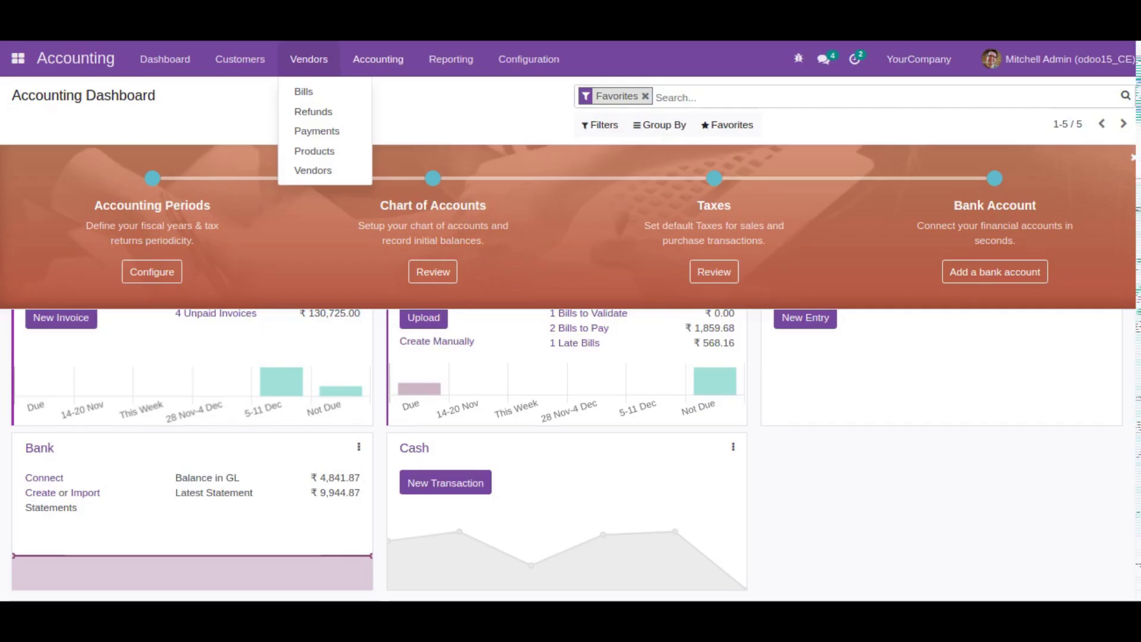
Step: Switch to GitHub, view the odoomates/odooapps modules and the account-reconcile fork, and open the fork's original OCA/account-reconcile repository
left_click(209, 50)
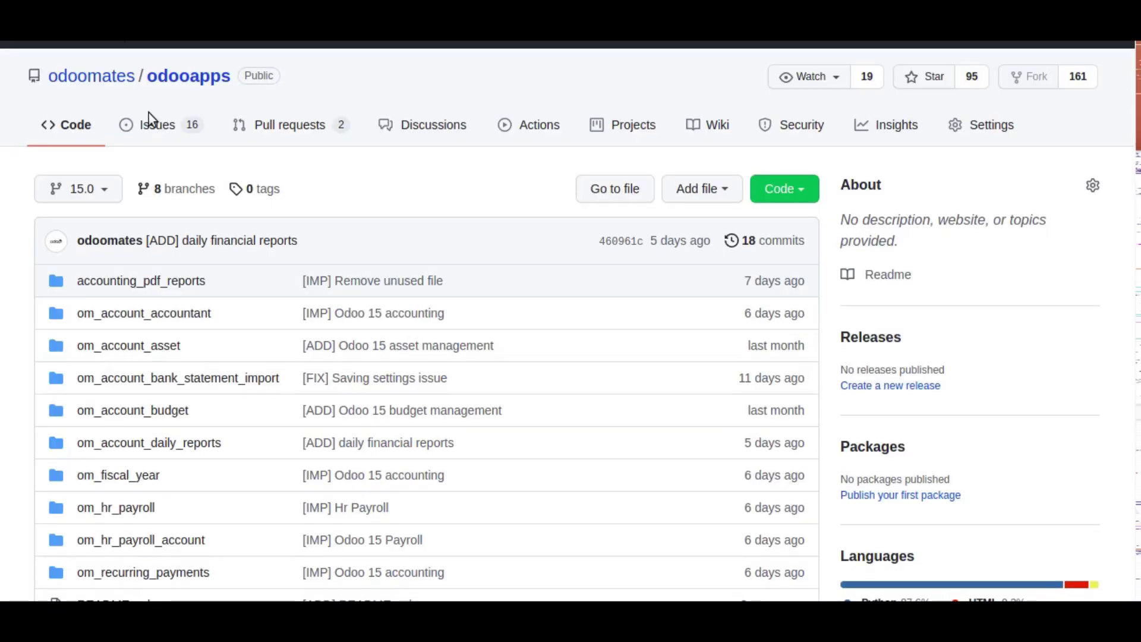
scroll(137, 73, "up", 1)
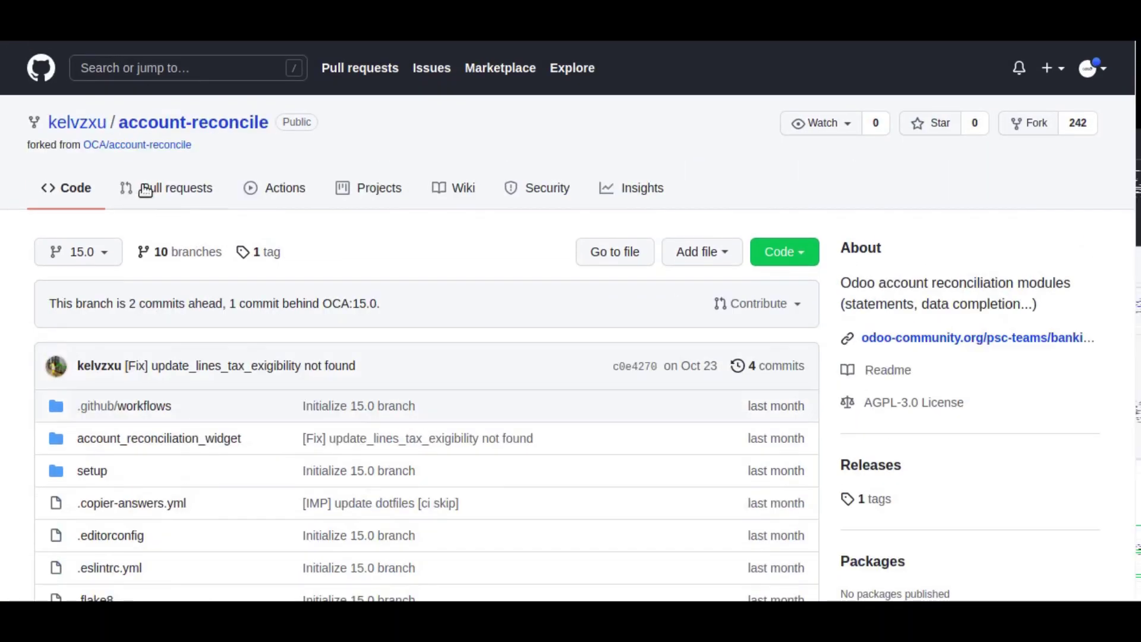
right_click(112, 153)
left_click(121, 159)
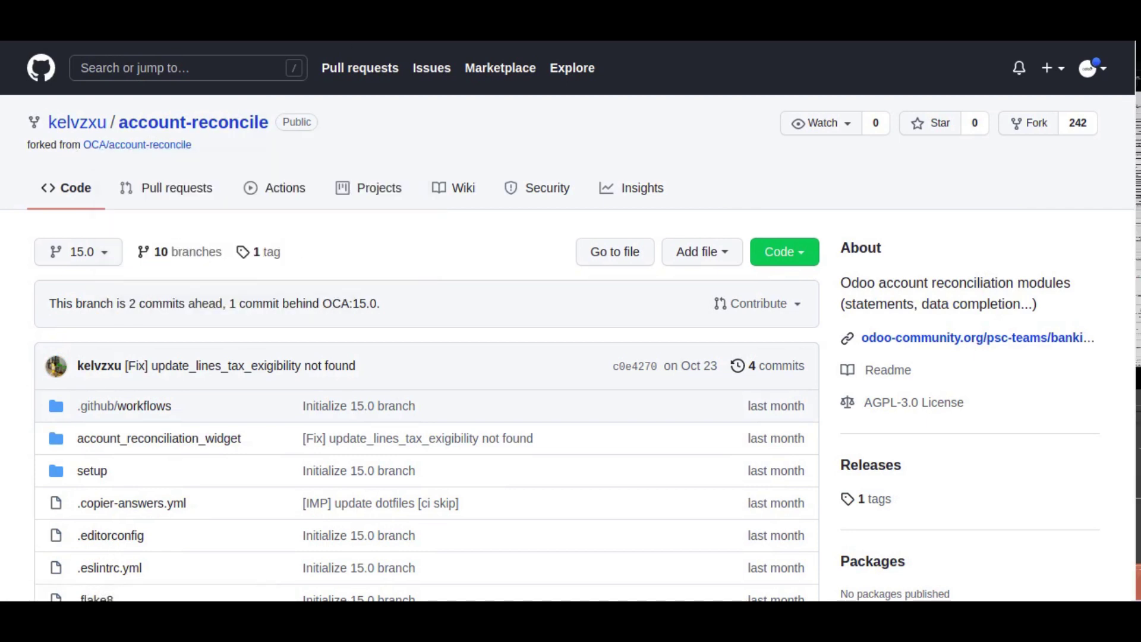
key("ctrl+Tab")
scroll(102, 229, "down", 1)
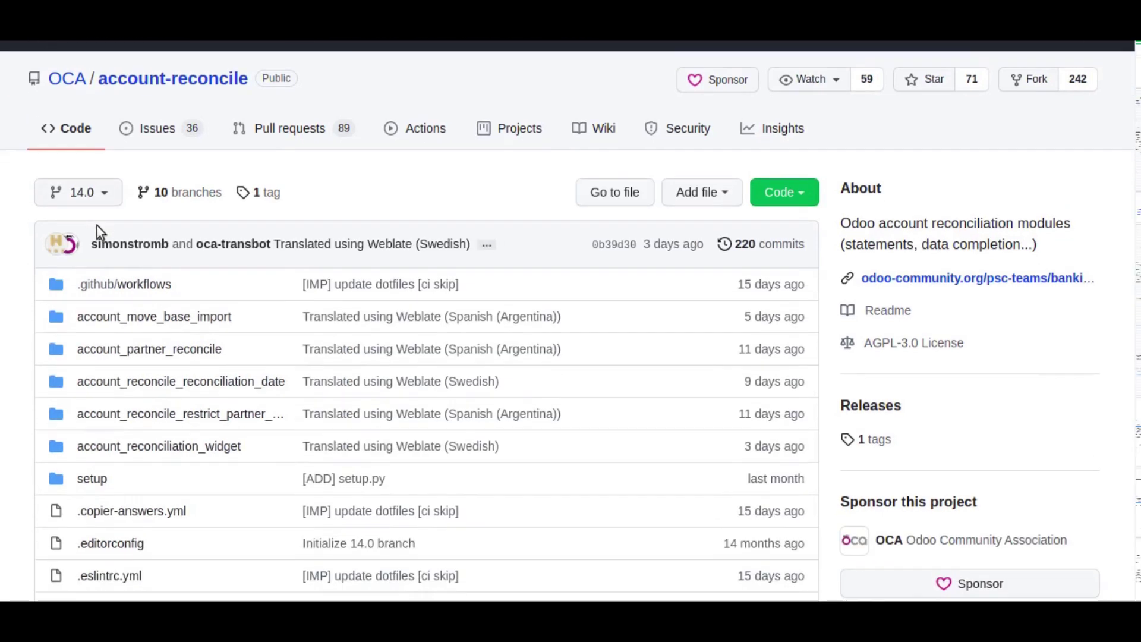
scroll(119, 250, "down", 2)
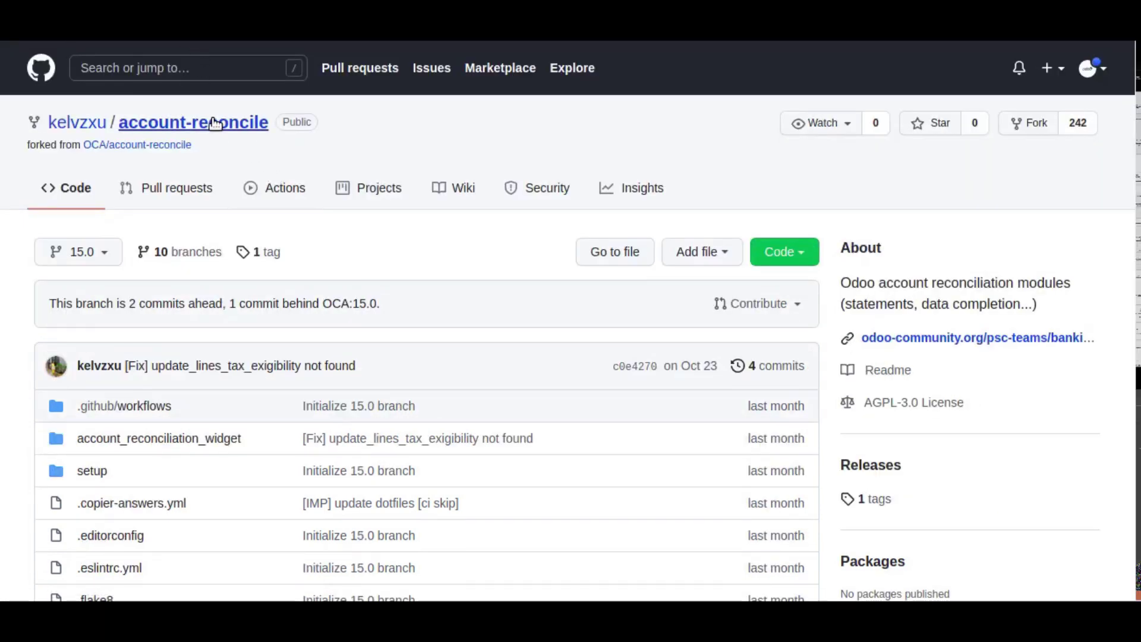
Step: Switch the OCA/account-reconcile repository to its 15.0 branch and compare its files with those of the fork's 15.0 branch
left_click(215, 123)
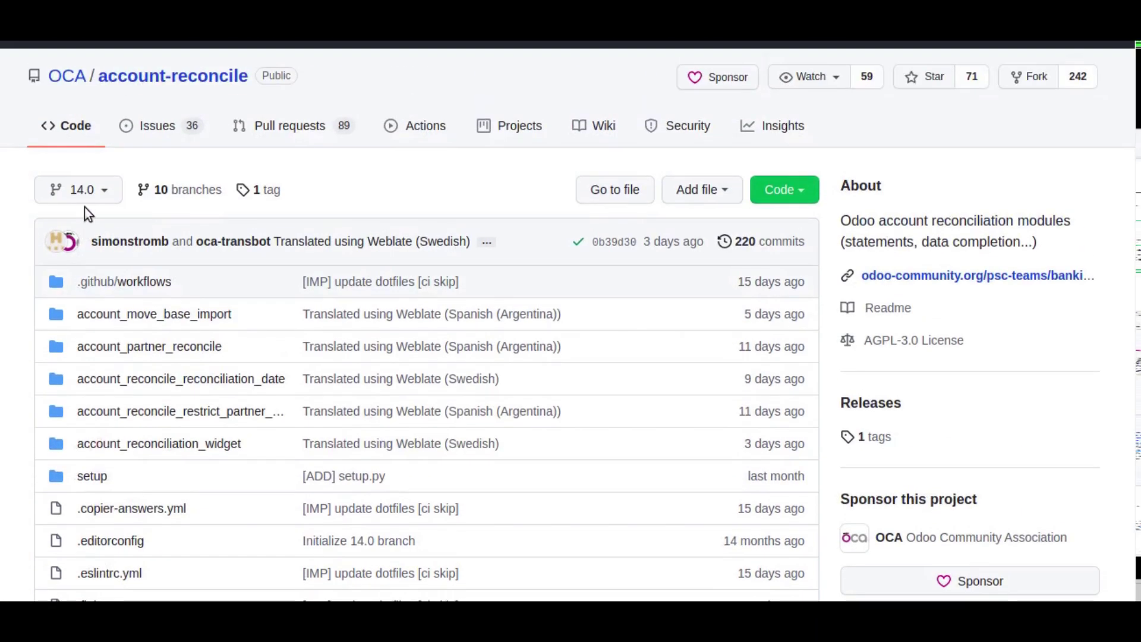
left_click(80, 97)
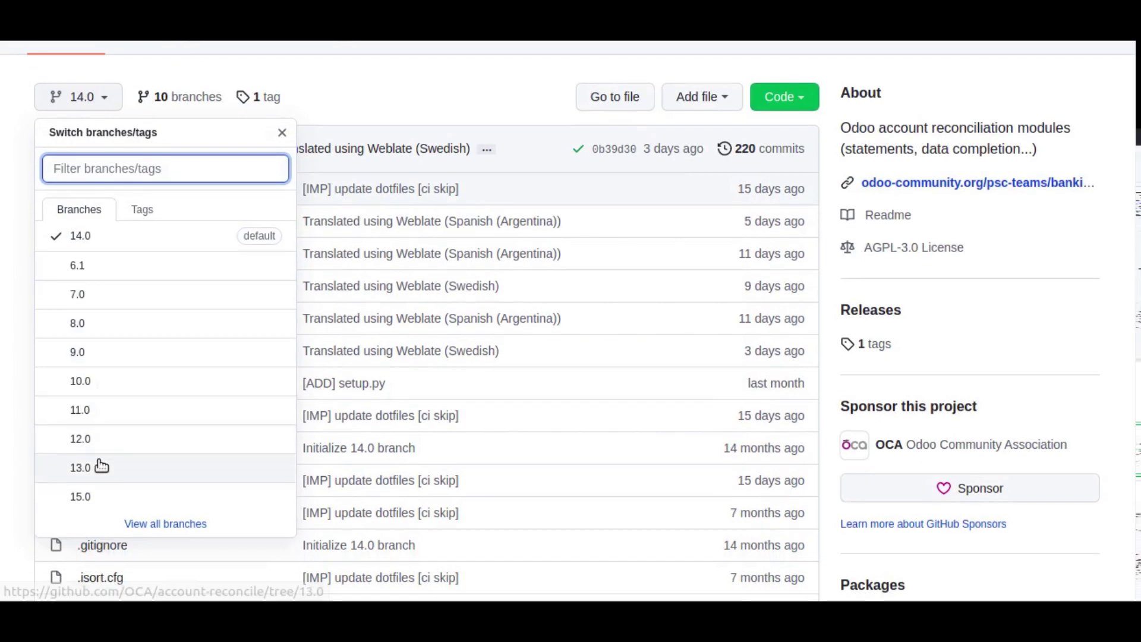
left_click(105, 503)
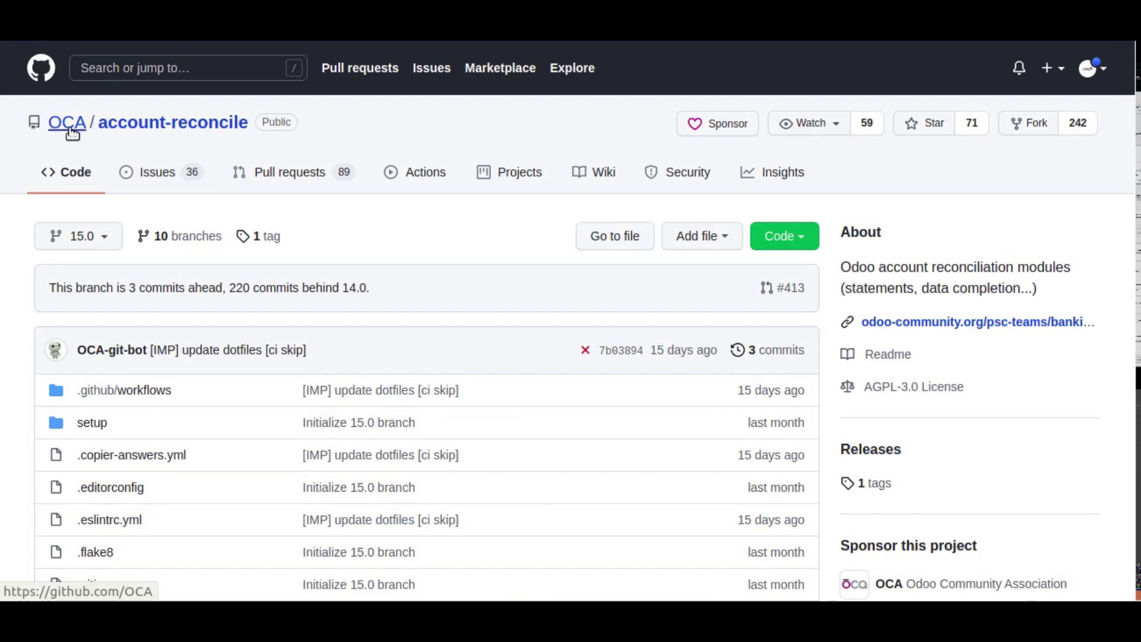
scroll(138, 258, "down", 3)
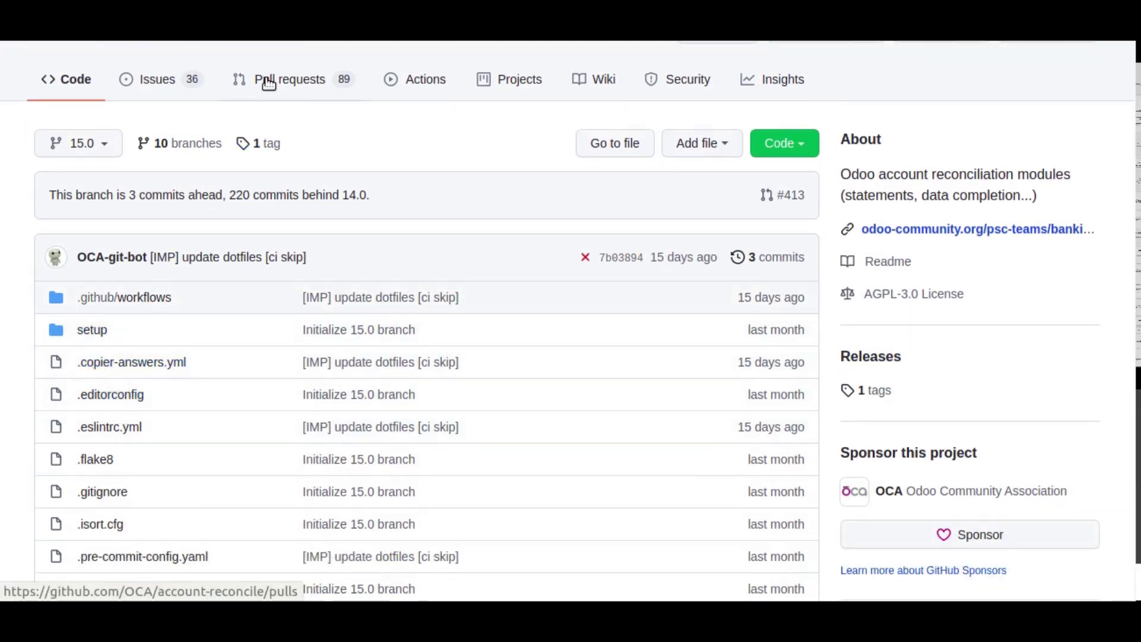
key("ctrl+Tab")
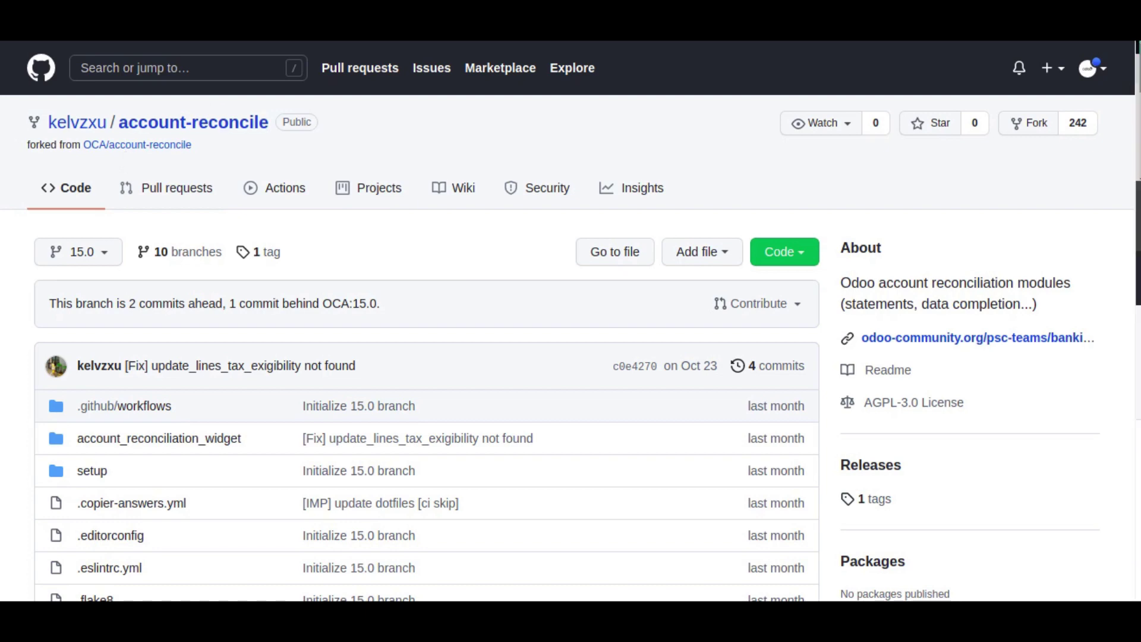
key("ctrl+shift+Tab")
scroll(160, 113, "up", 1)
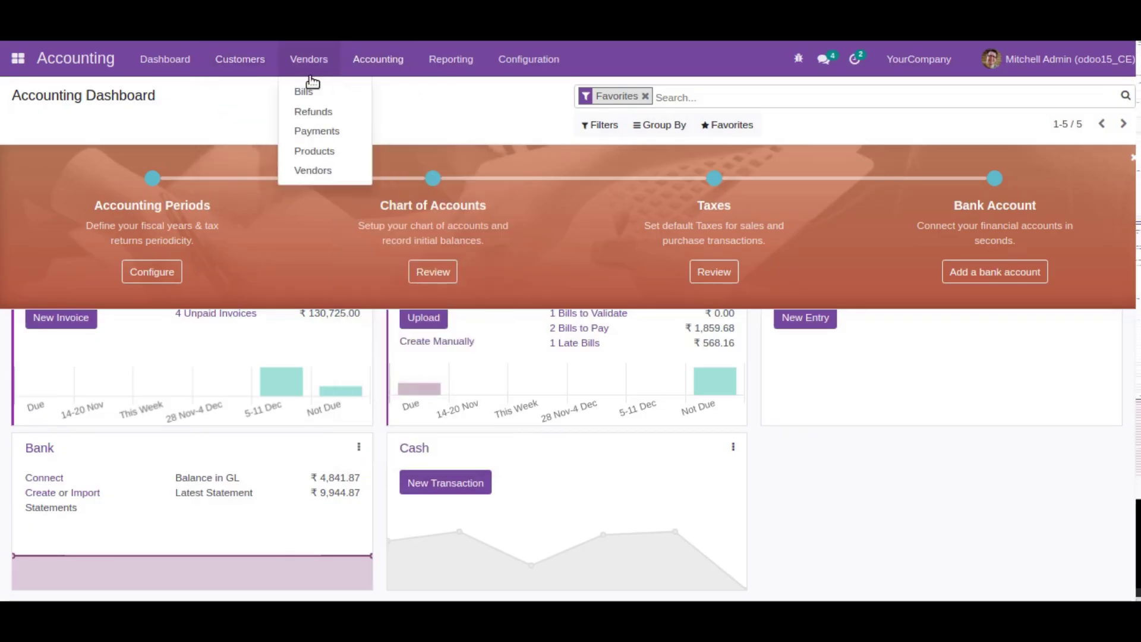
mouse_move(247, 81)
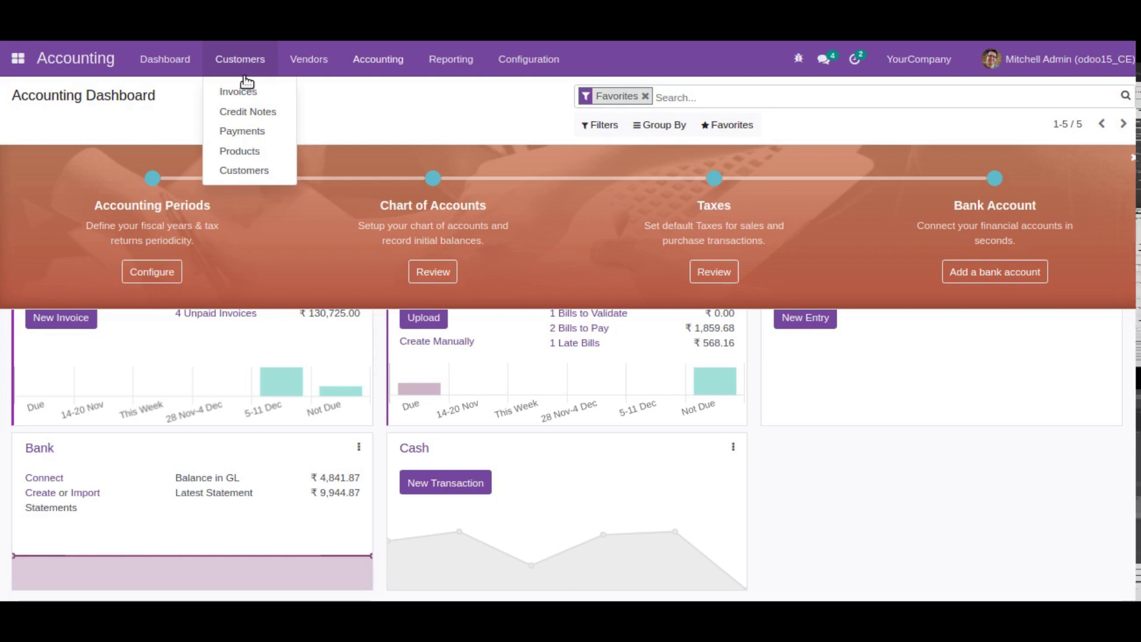
left_click(309, 59)
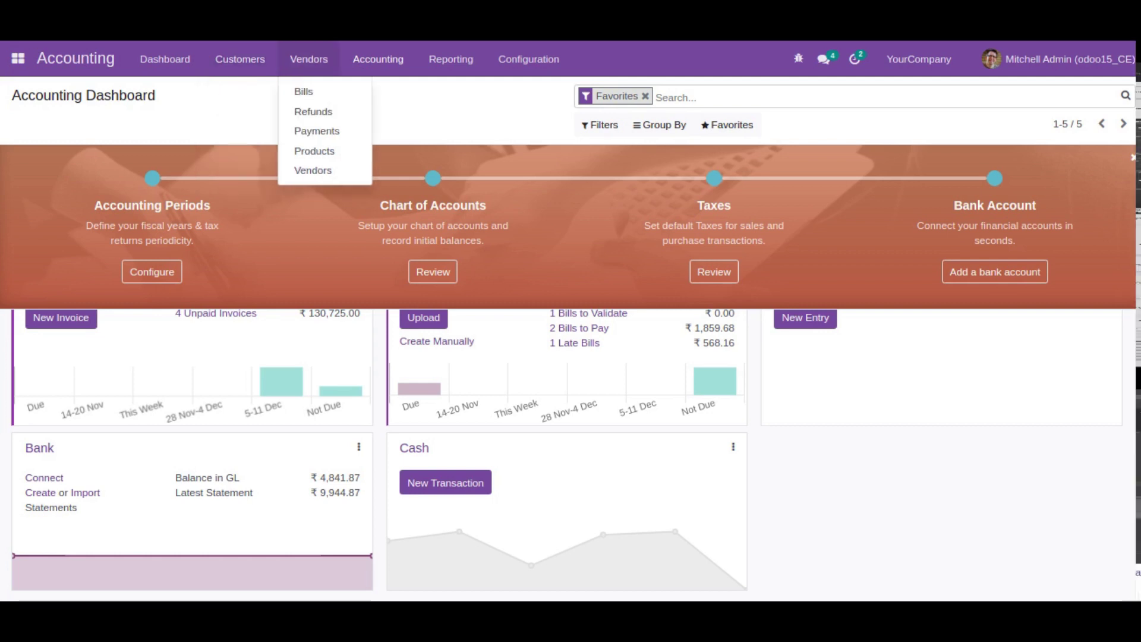